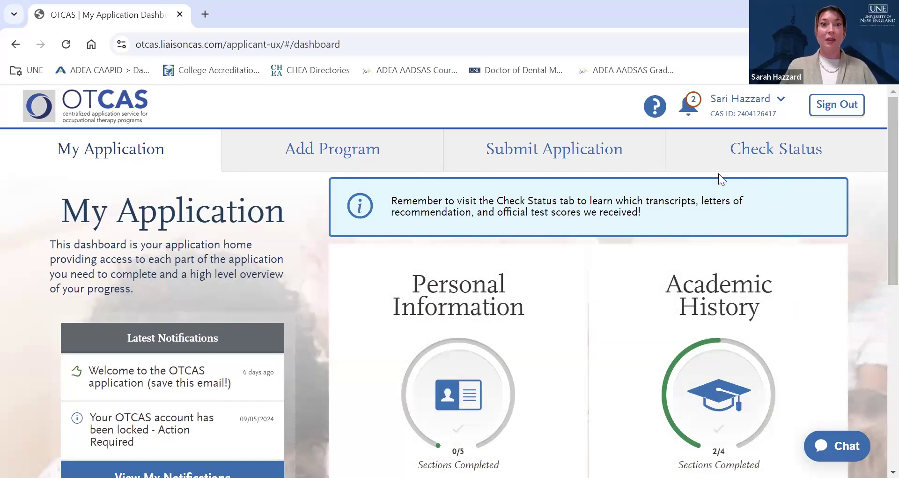
Step: Open the Biographic Information section under Personal Information and review its legal name, sex and birth information fields
scroll(606, 191, "down", 3)
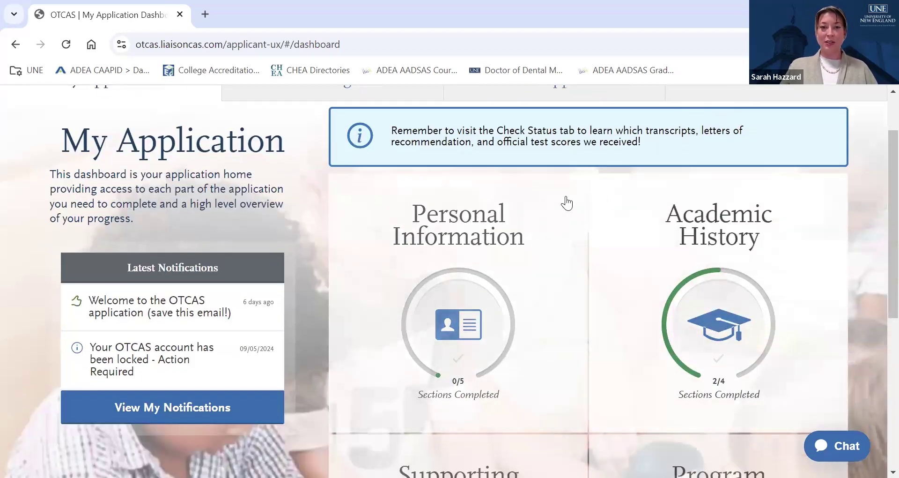
left_click(528, 232)
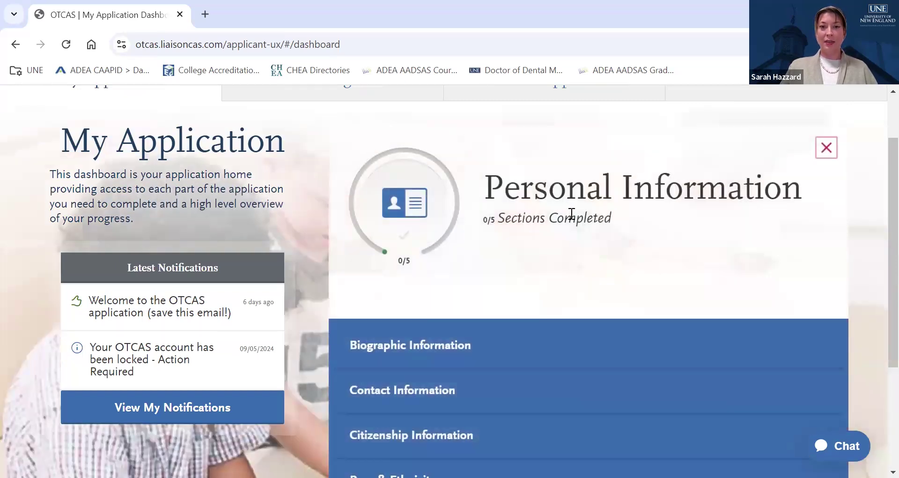
scroll(569, 214, "down", 3)
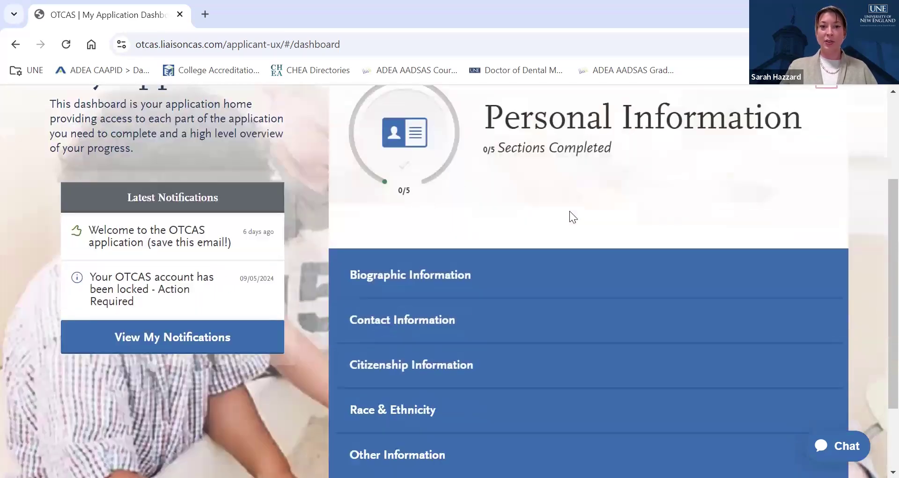
left_click(489, 267)
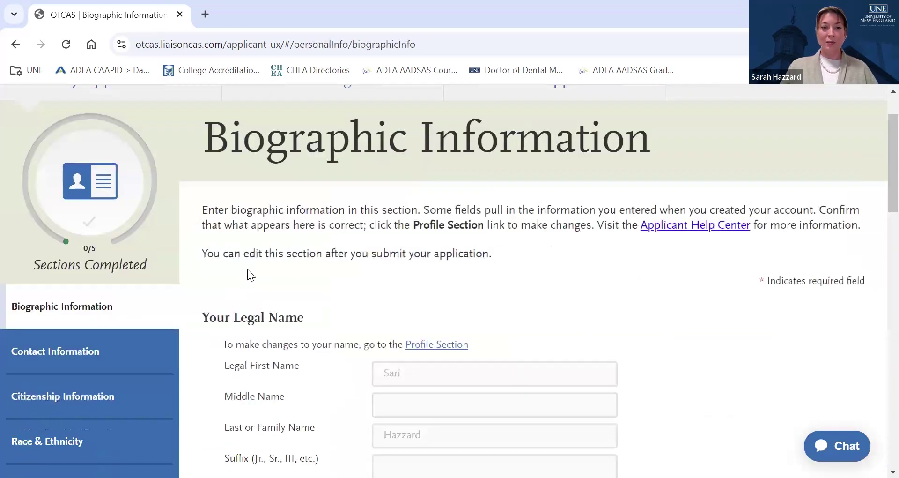
scroll(257, 278, "down", 15)
scroll(261, 280, "up", 5)
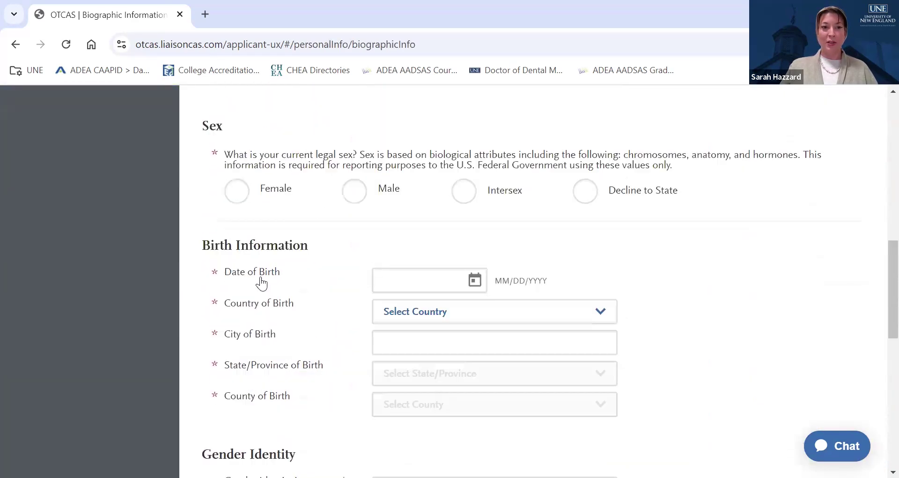
scroll(253, 286, "up", 9)
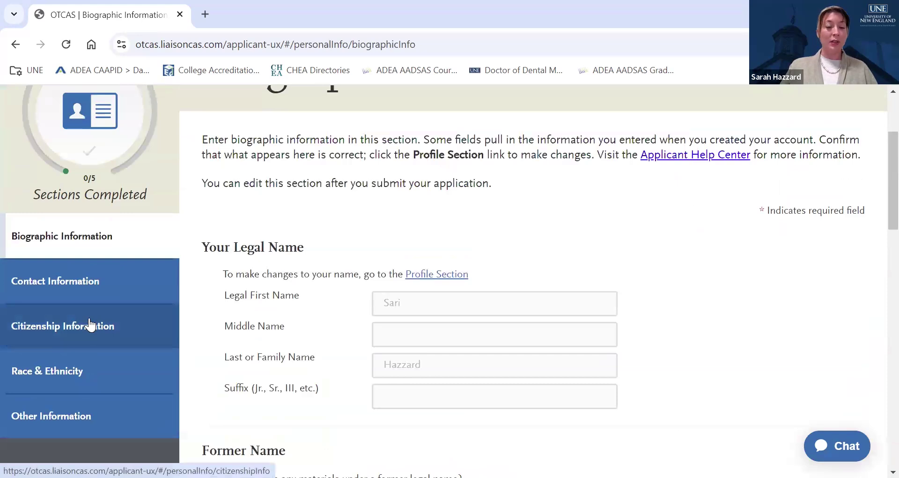
Step: Open the Contact Information section and look over its page
left_click(94, 297)
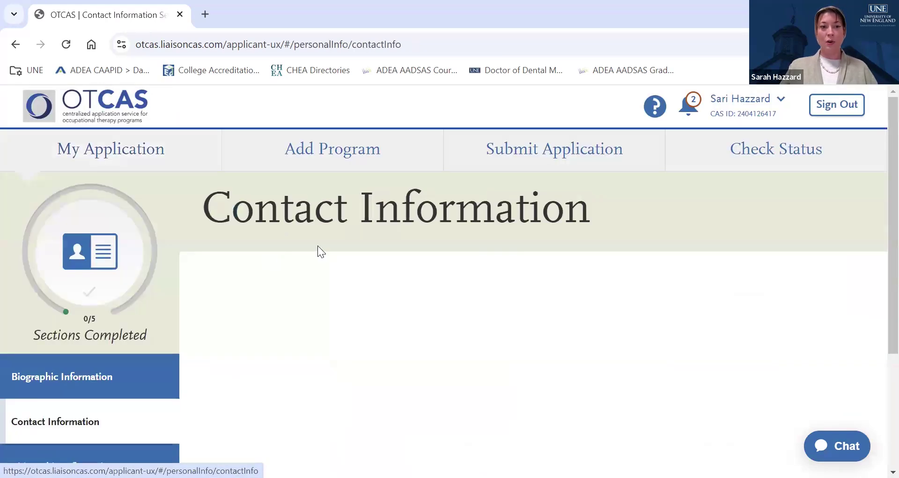
scroll(373, 283, "down", 4)
scroll(370, 288, "up", 5)
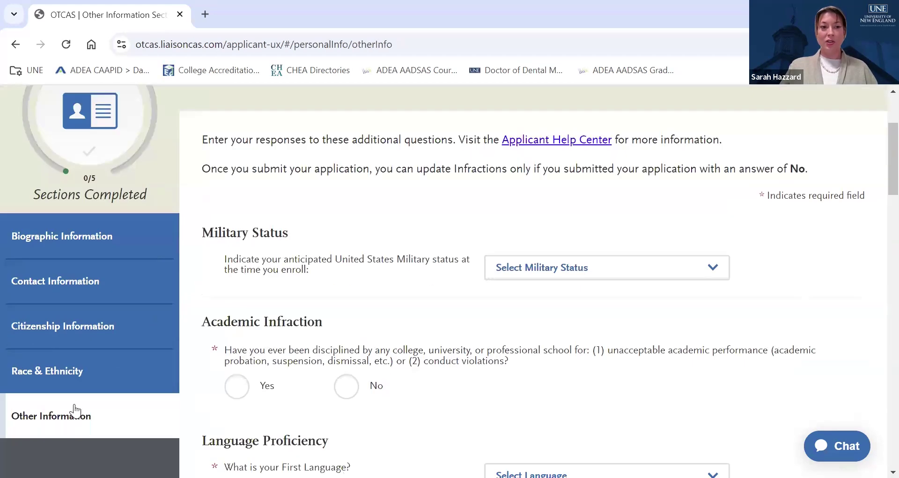
Step: Review the Other Information questions, from military status and academic infractions to previous occupational therapy education and COVID-19 impact
scroll(710, 232, "down", 7)
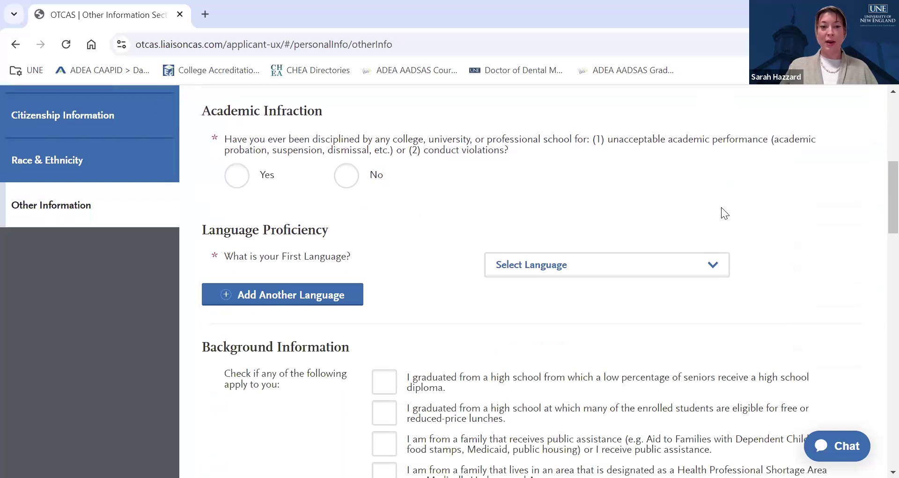
scroll(726, 222, "down", 11)
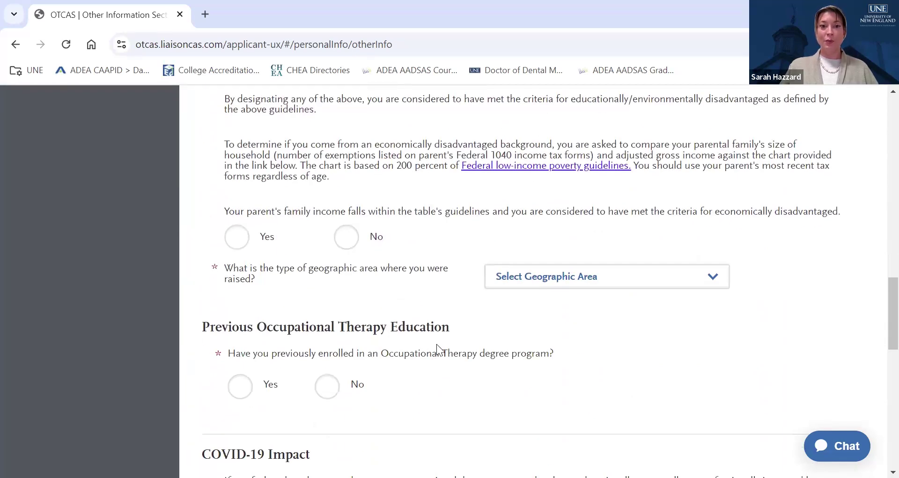
scroll(515, 352, "down", 5)
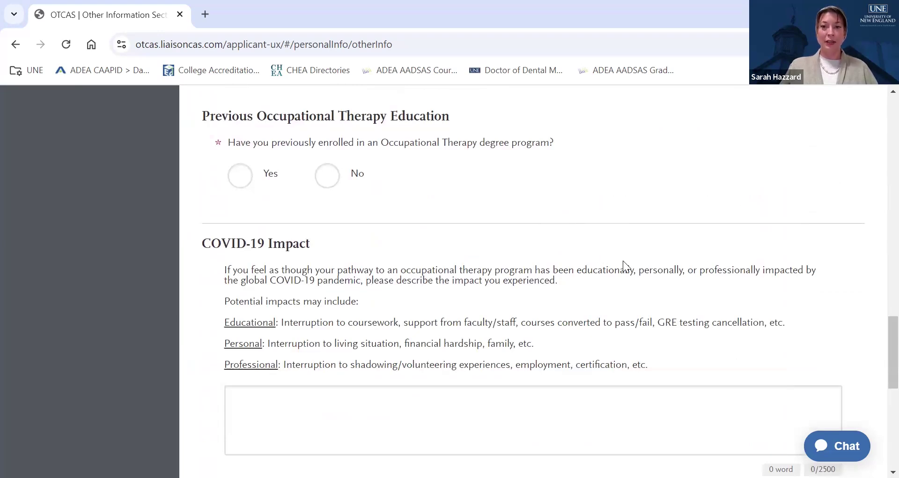
scroll(623, 260, "up", 2)
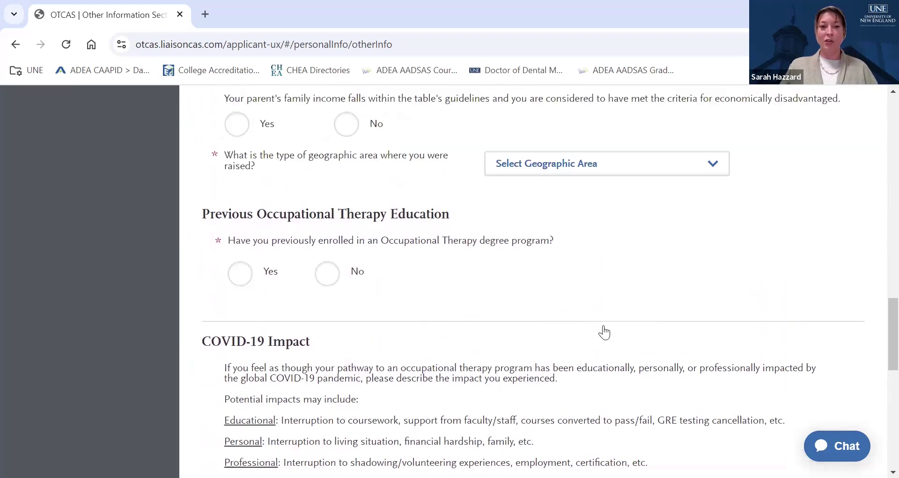
scroll(604, 333, "up", 15)
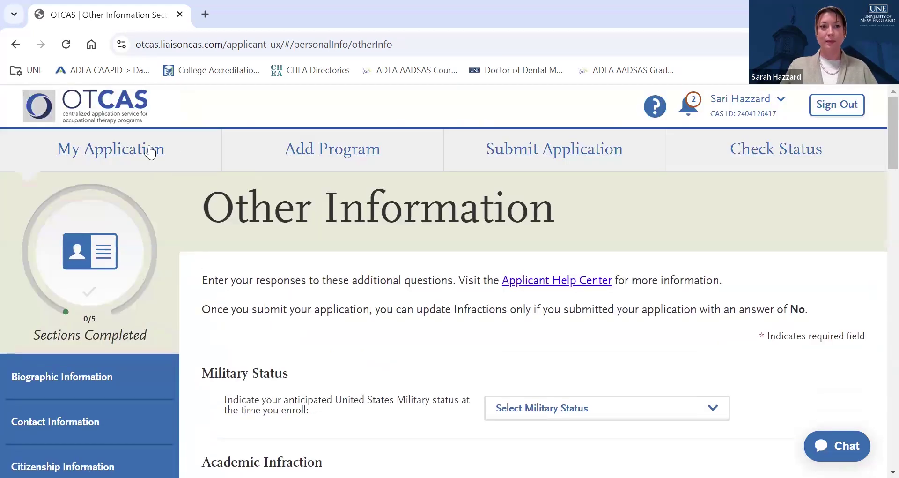
Step: Return to the application dashboard and open the Colleges Attended section under Academic History
left_click(150, 152)
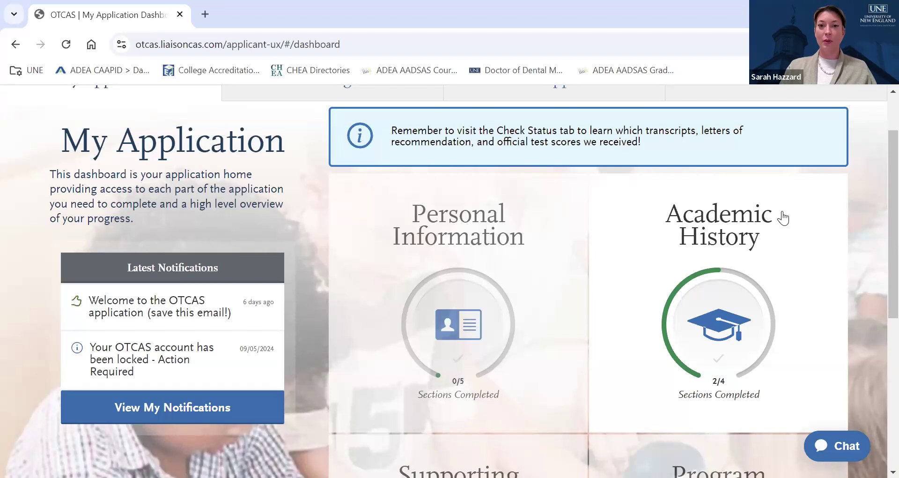
left_click(783, 218)
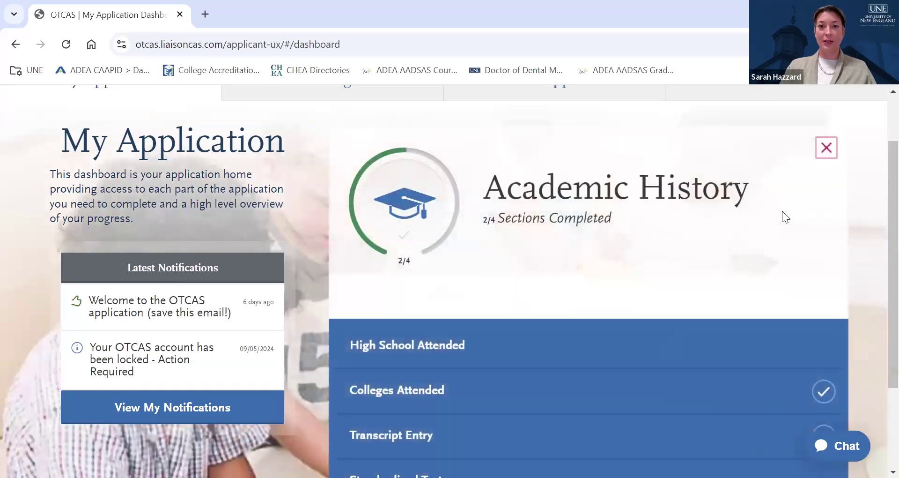
scroll(782, 210, "down", 2)
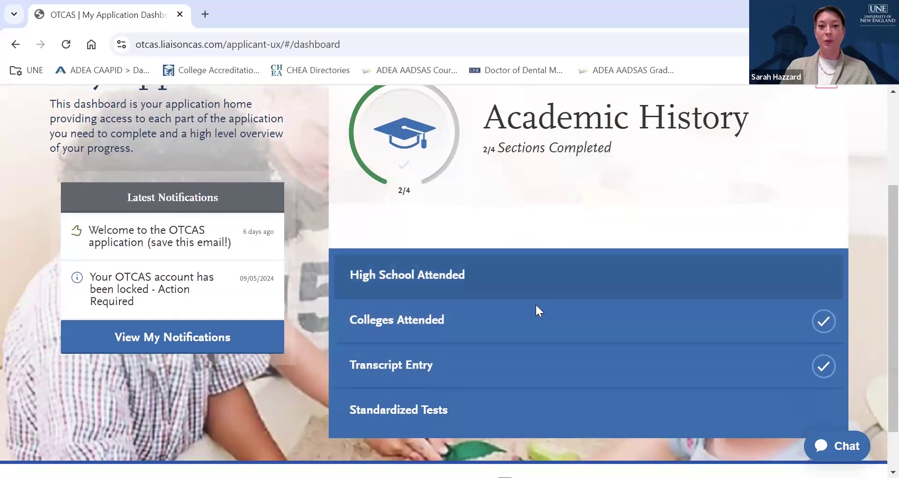
left_click(504, 319)
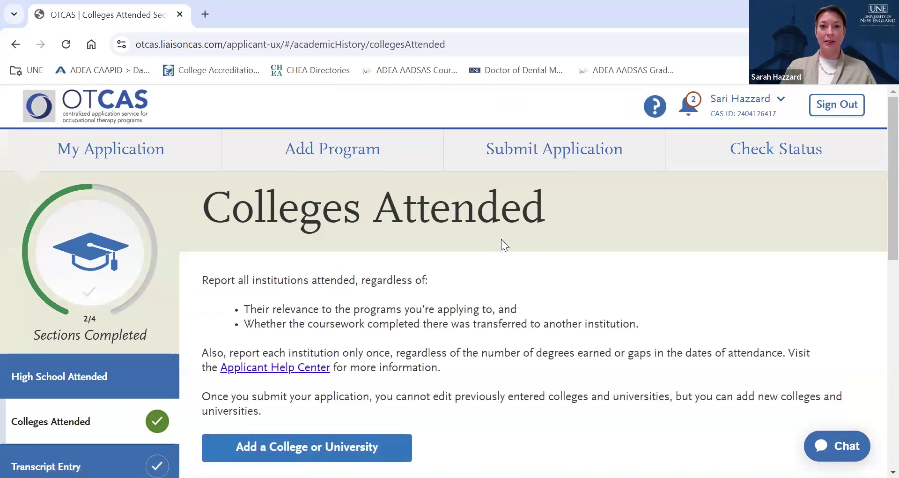
Step: Review the rules for reporting institutions, the transcript requirements and the list of colleges and universities attended
scroll(501, 239, "down", 2)
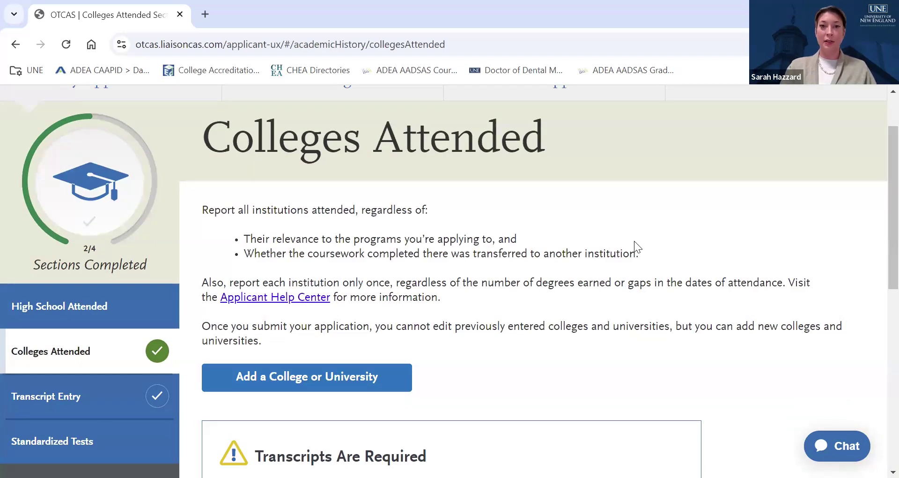
scroll(654, 251, "down", 3)
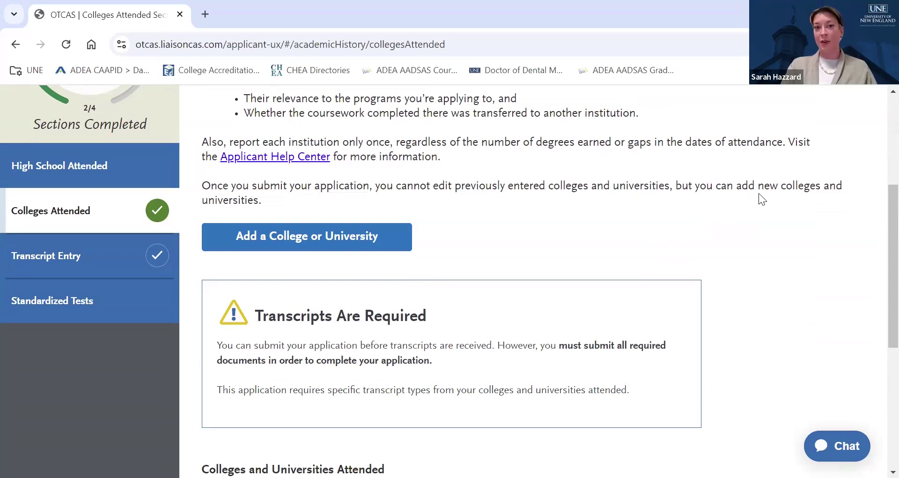
scroll(698, 218, "down", 1)
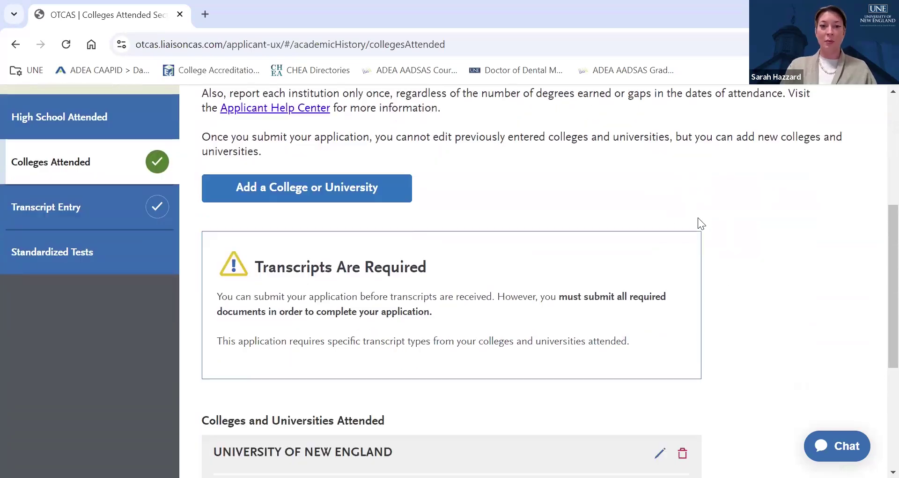
scroll(698, 217, "down", 5)
scroll(698, 217, "up", 1)
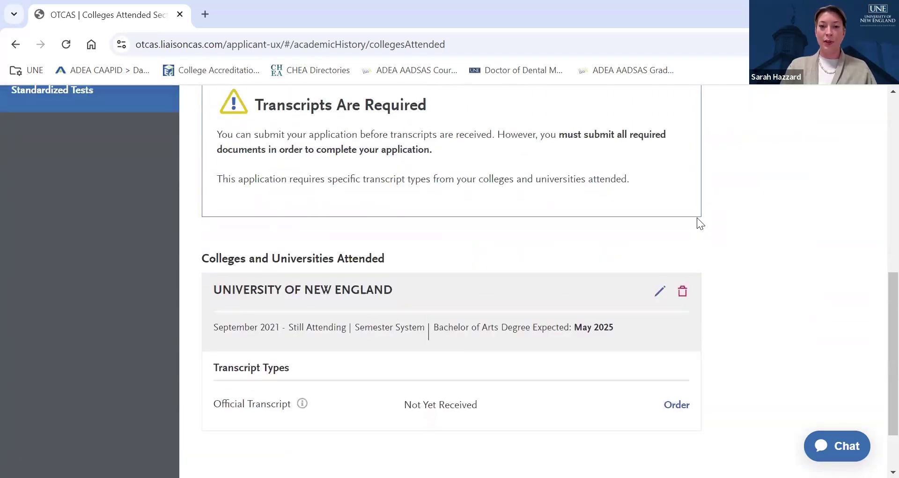
scroll(695, 217, "up", 3)
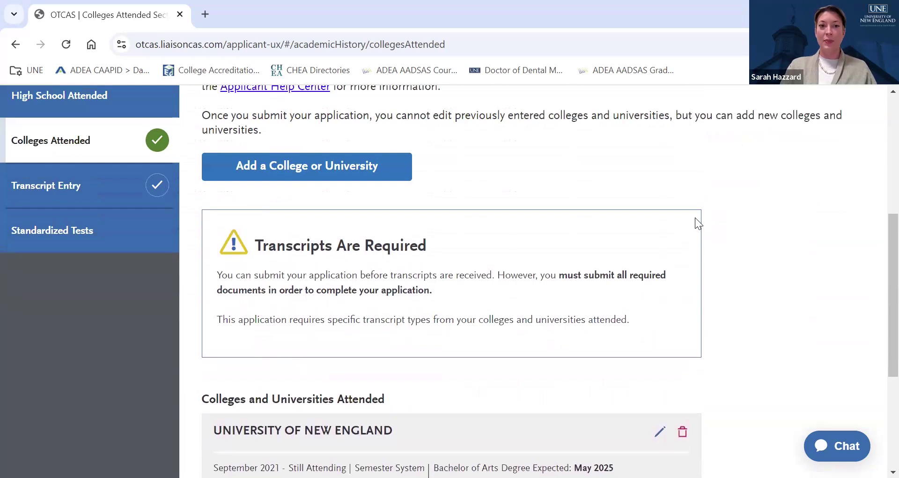
Step: Open the University of New England entry for editing and review its degree, major, term system and attendance details
scroll(695, 217, "down", 4)
left_click(660, 222)
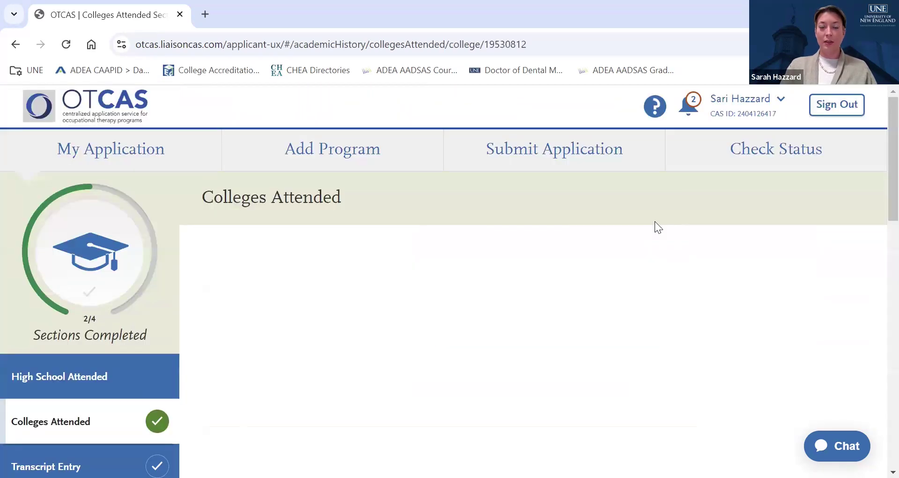
scroll(654, 222, "down", 4)
scroll(547, 222, "down", 5)
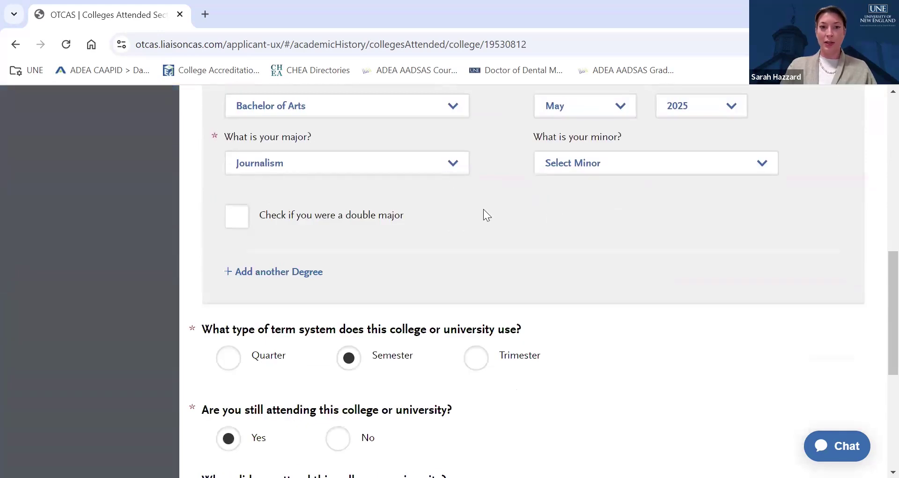
scroll(483, 208, "down", 1)
scroll(481, 207, "up", 1)
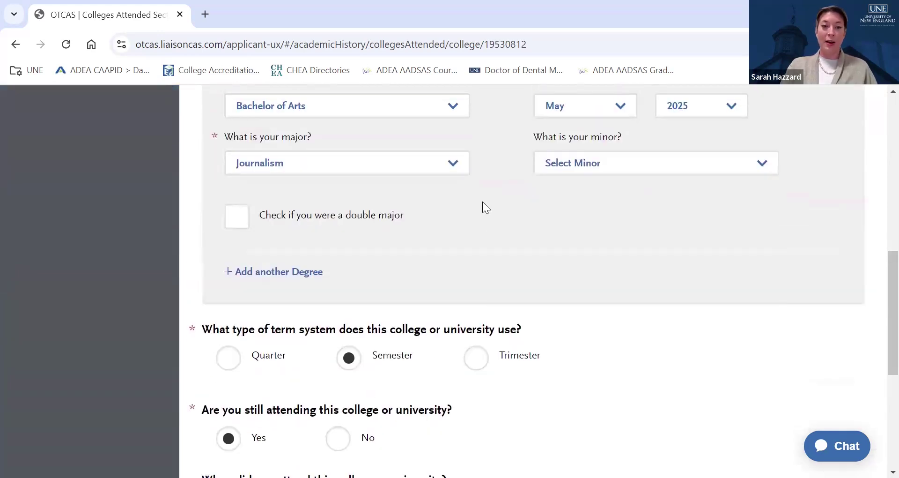
scroll(482, 202, "down", 5)
scroll(473, 225, "down", 1)
scroll(472, 223, "up", 9)
scroll(472, 223, "up", 1)
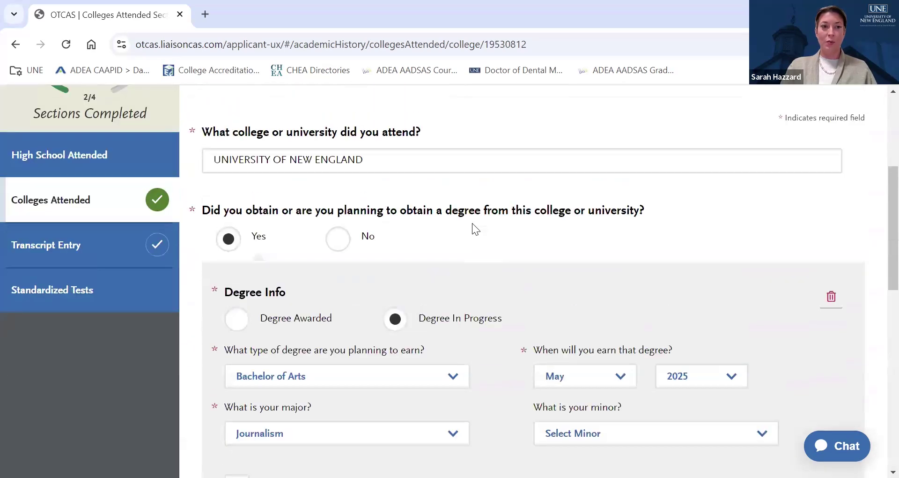
Step: Open the Transcript Entry section and review its guidelines, Transcript Review area and listed transcript
left_click(89, 242)
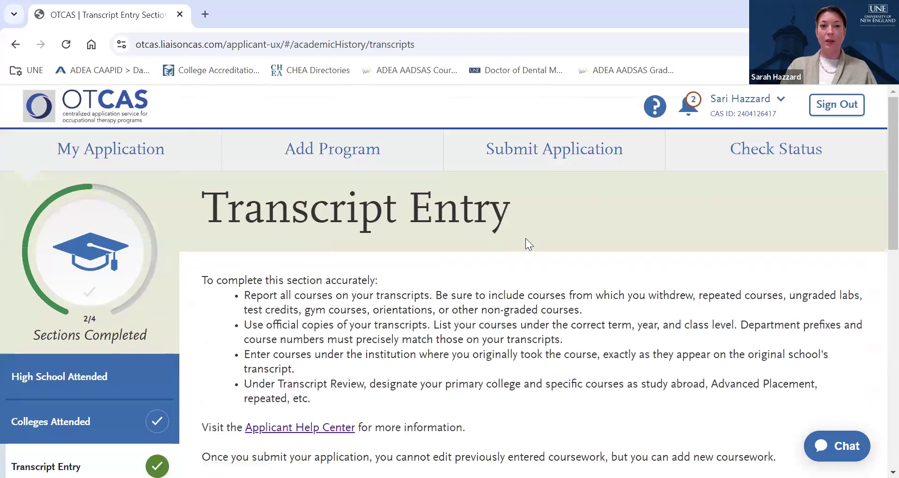
scroll(539, 253, "down", 7)
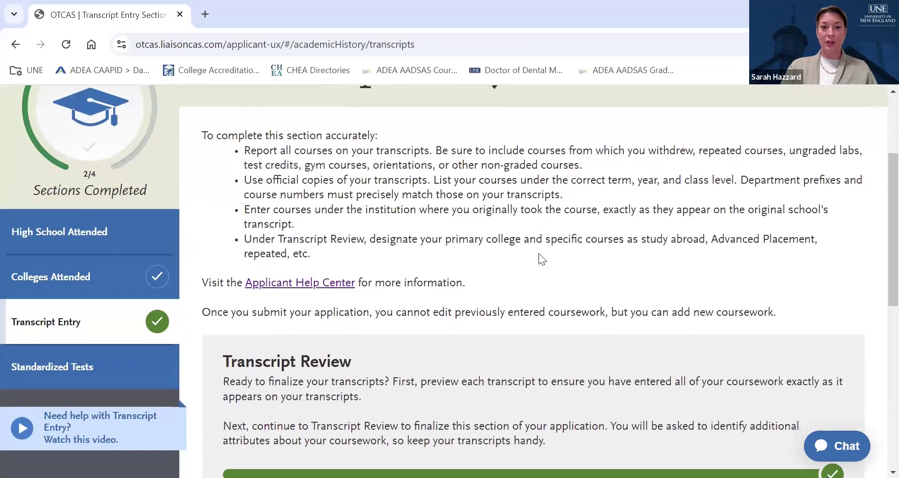
scroll(548, 244, "down", 3)
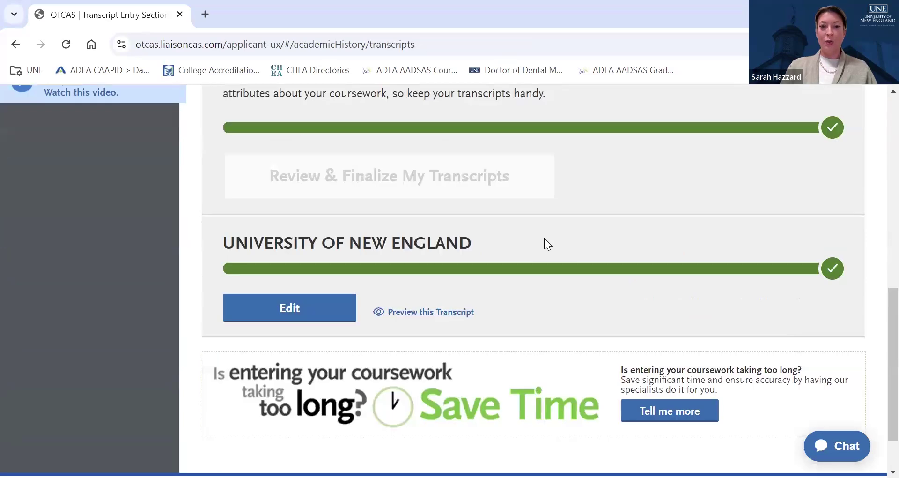
Step: Open the University of New England transcript for editing and examine its coursework guidelines and the Fall 2021 and Fall 2024 courses
left_click(323, 310)
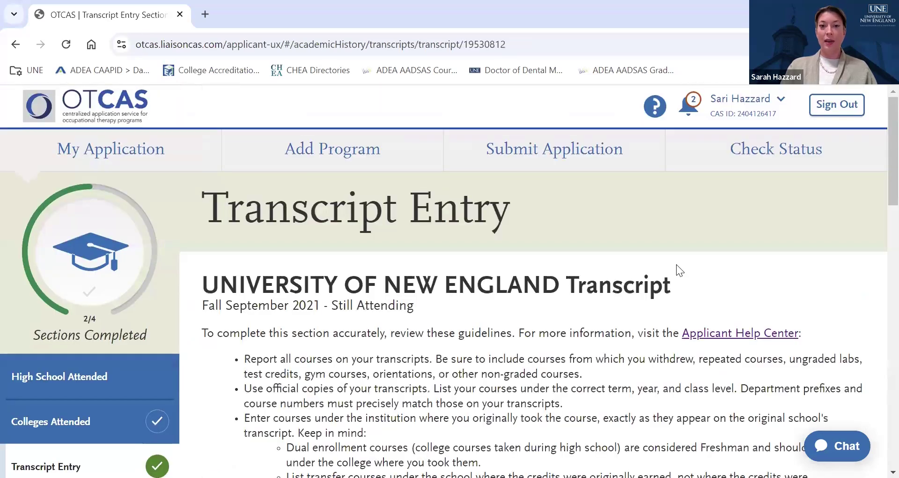
scroll(665, 276, "down", 1)
scroll(660, 286, "down", 4)
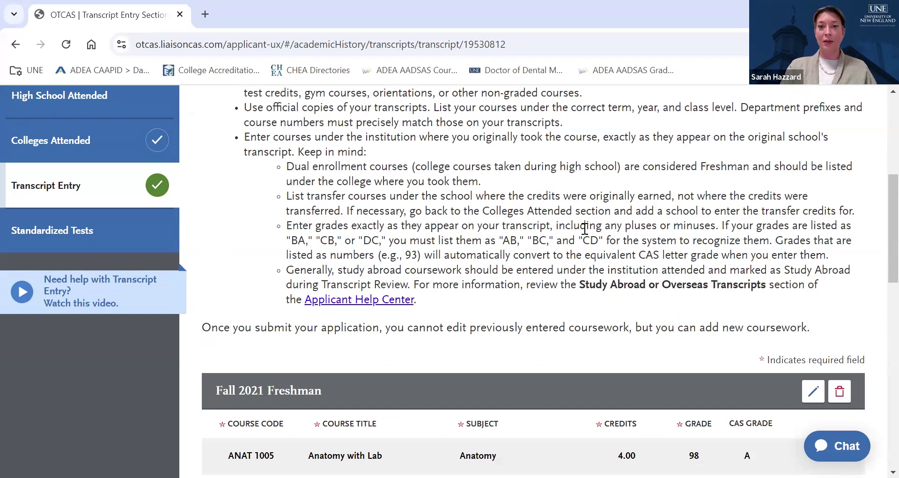
scroll(543, 221, "down", 3)
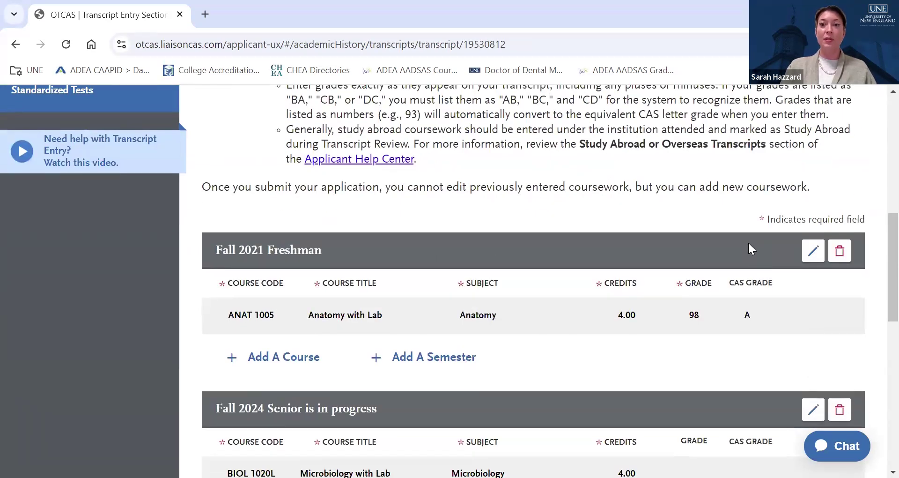
scroll(684, 231, "down", 3)
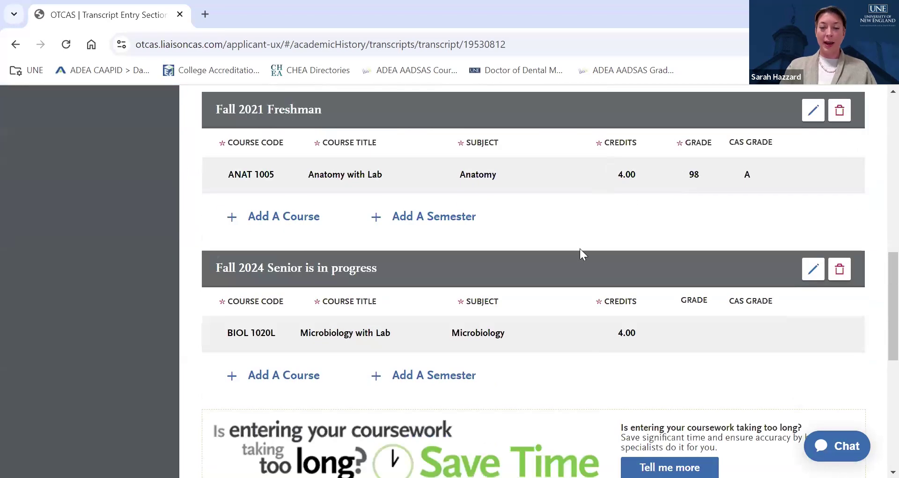
scroll(581, 254, "down", 3)
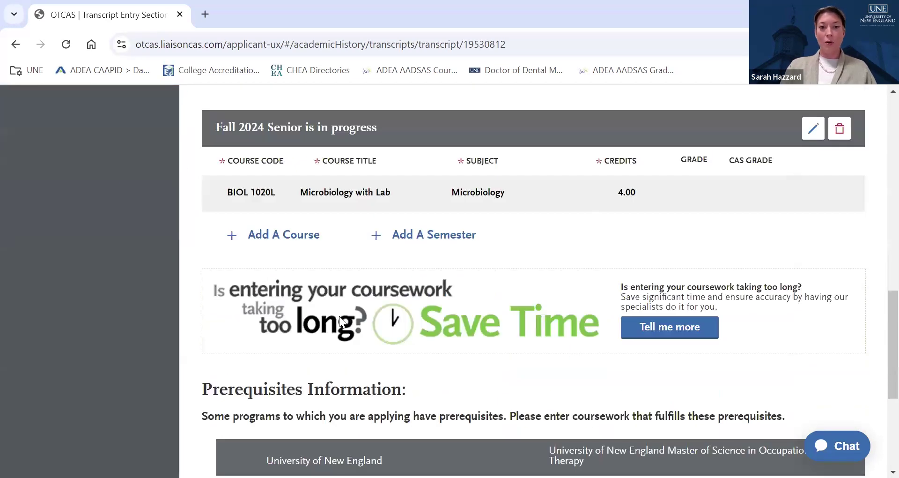
scroll(656, 328, "up", 3)
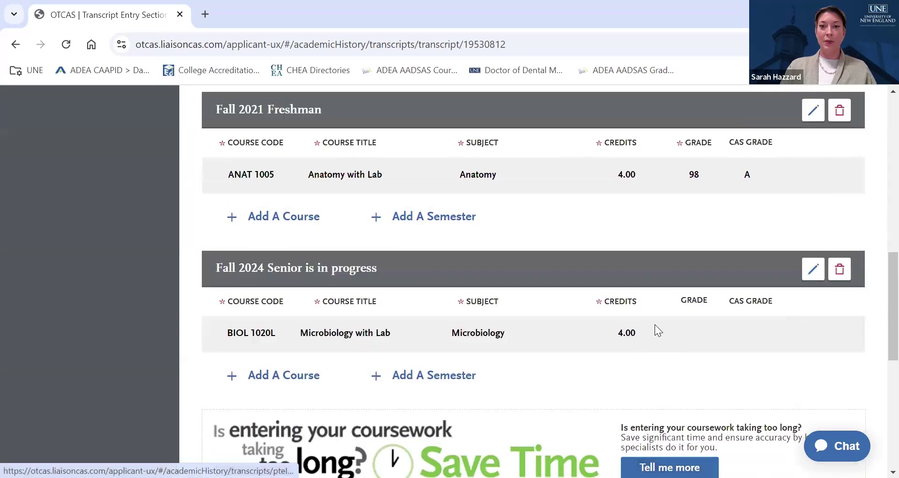
Step: Open the Fall 2021 Freshman semester for editing and review its term, completion status options, course, credit and grade fields
scroll(654, 324, "up", 3)
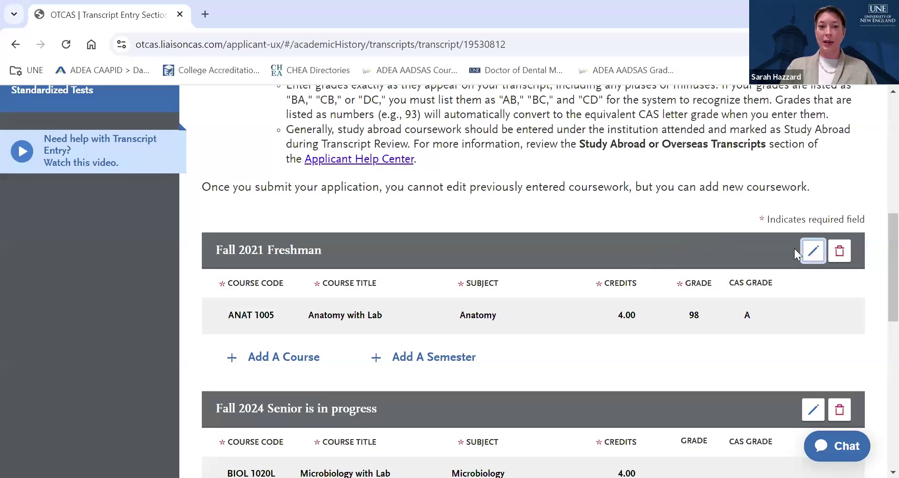
left_click(814, 250)
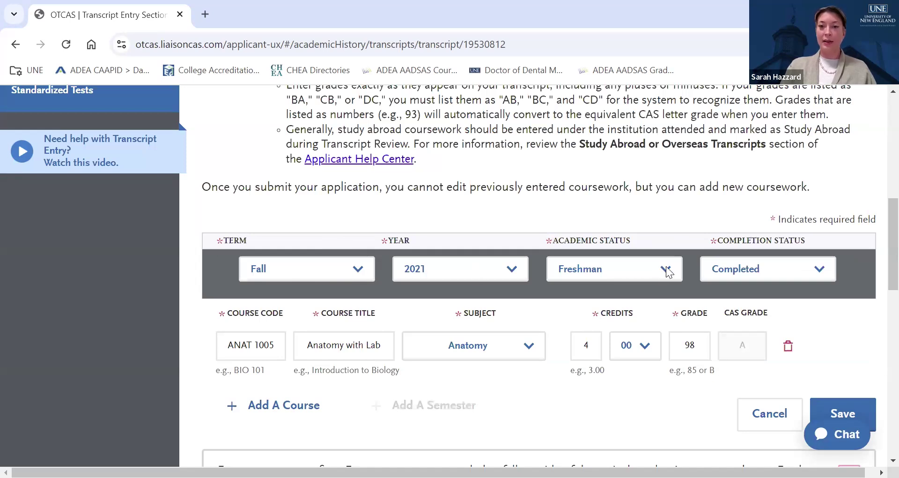
left_click(766, 271)
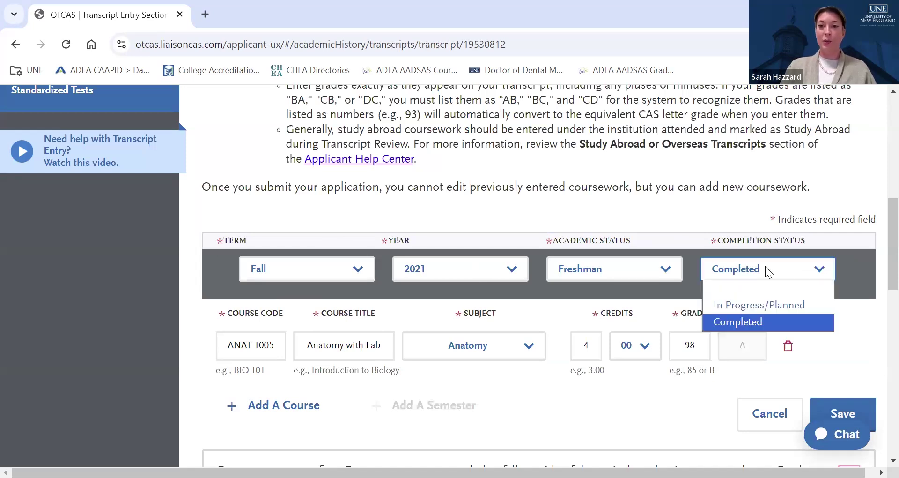
left_click(767, 271)
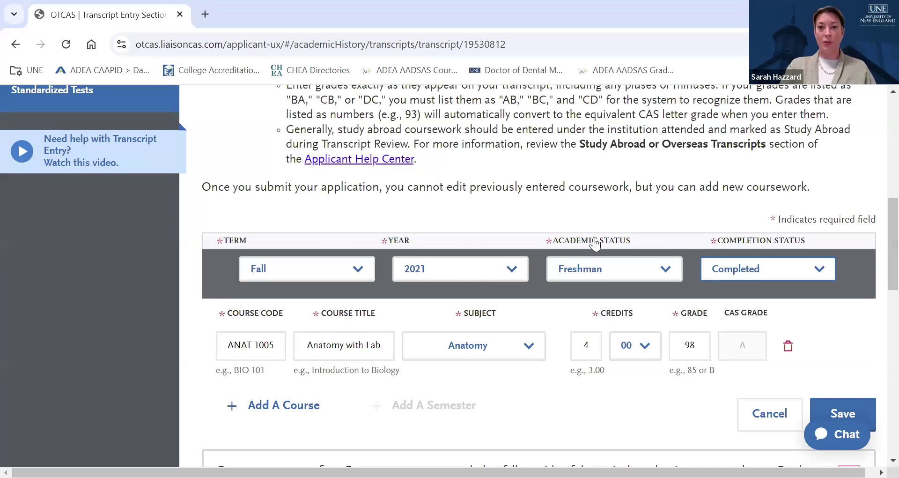
scroll(306, 214, "down", 2)
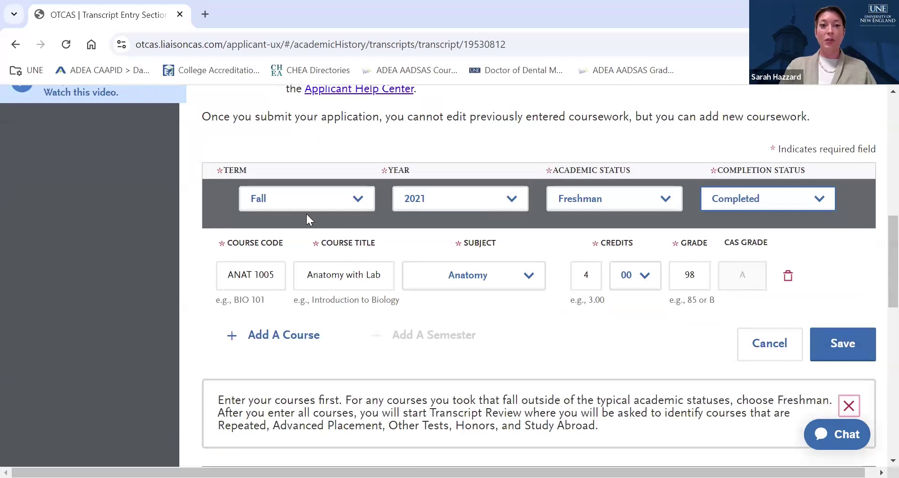
left_click(246, 275)
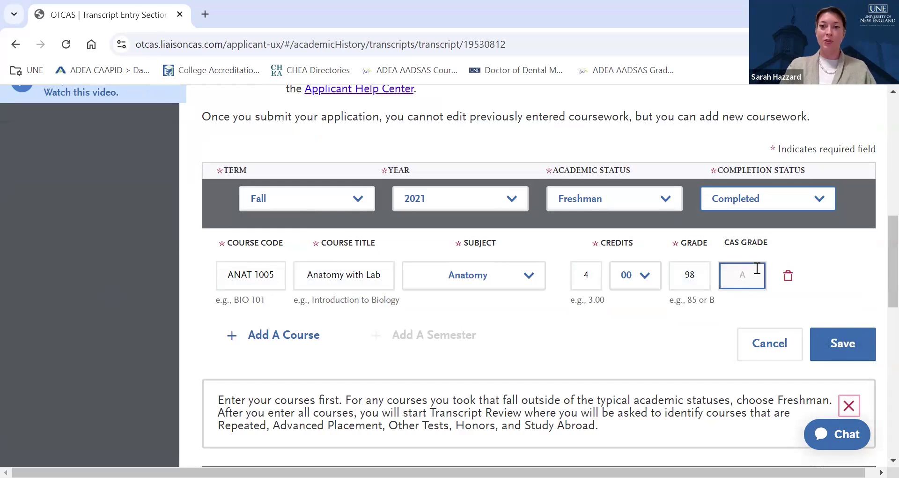
scroll(726, 253, "down", 3)
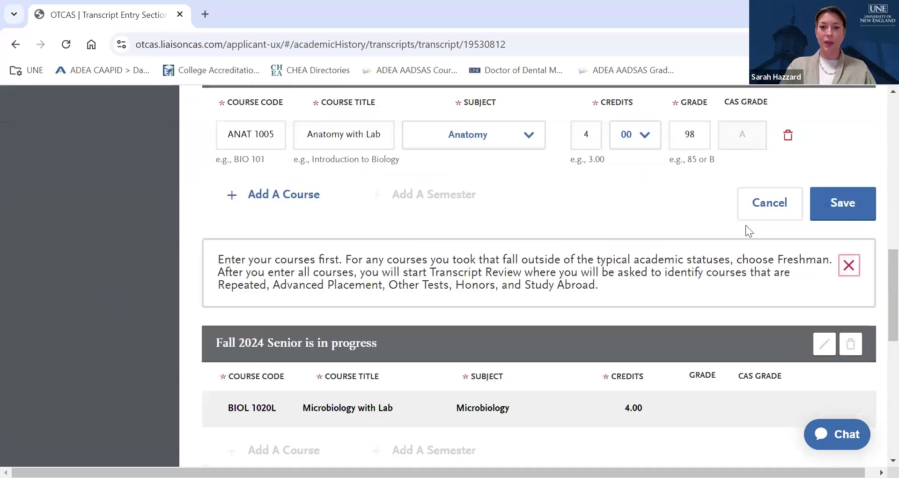
Step: Leave the Fall 2021 semester editor without saving and return to the transcript's semester and course list
scroll(465, 217, "down", 2)
scroll(422, 206, "up", 5)
scroll(369, 195, "up", 15)
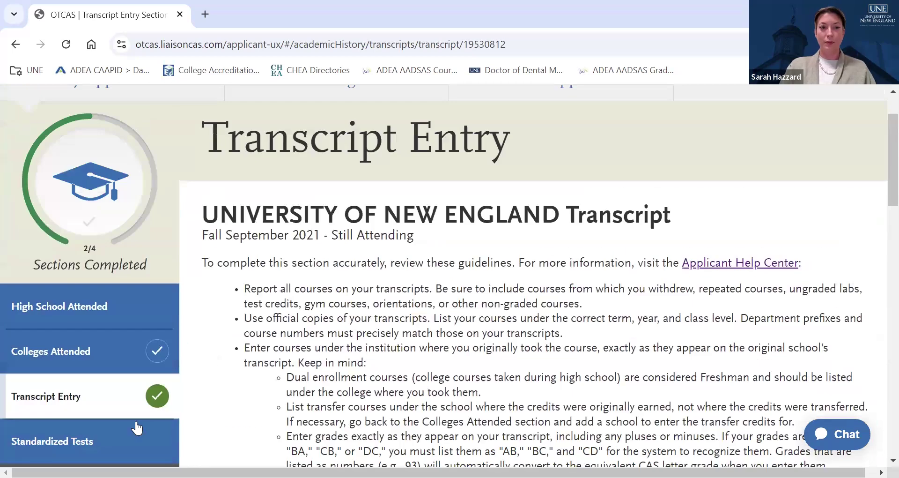
left_click(431, 318)
scroll(644, 301, "down", 10)
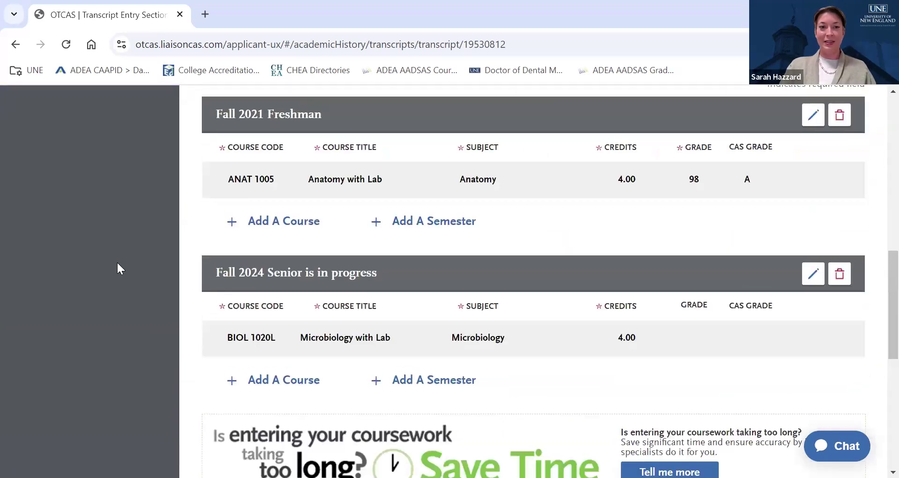
Step: Open the Standardized Tests section and review its self-reporting rules, opt-out option and list of tests
scroll(116, 260, "up", 5)
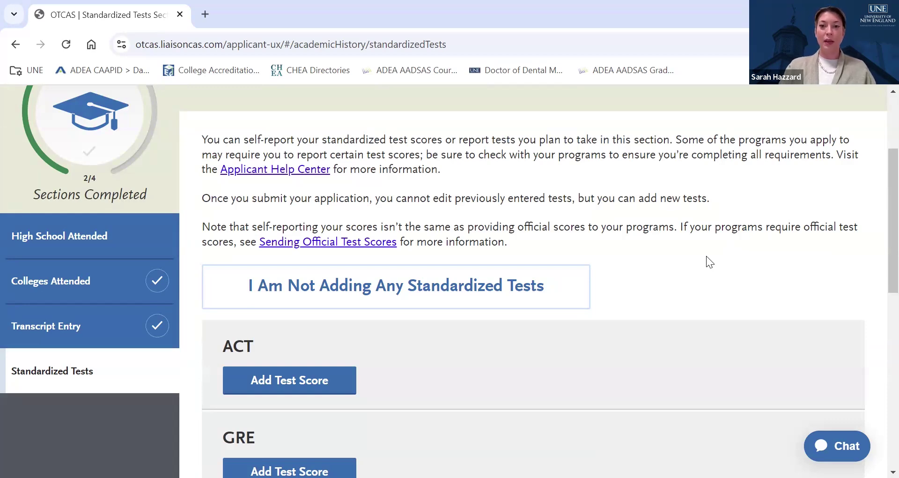
scroll(706, 256, "down", 6)
scroll(703, 256, "down", 3)
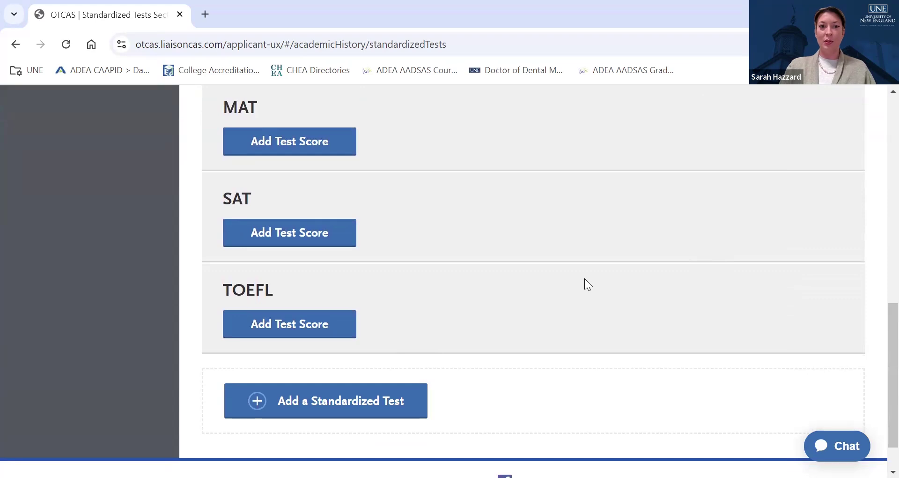
scroll(688, 305, "up", 6)
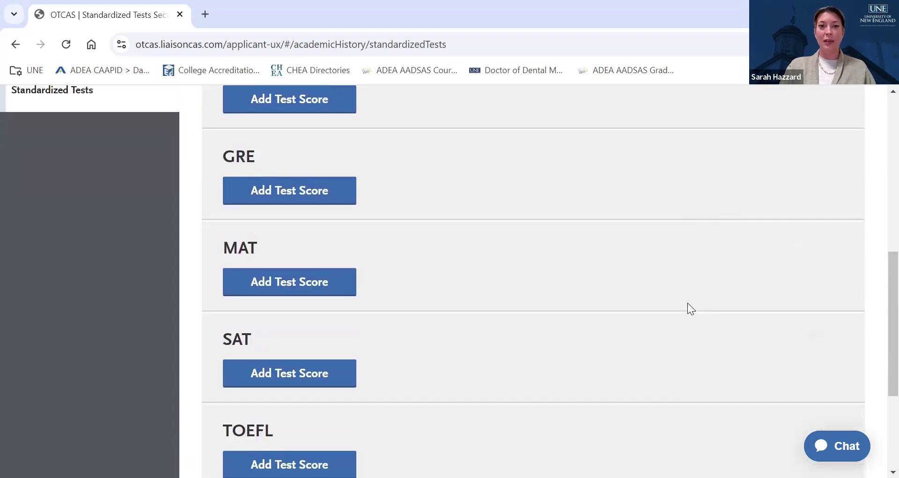
scroll(686, 308, "up", 2)
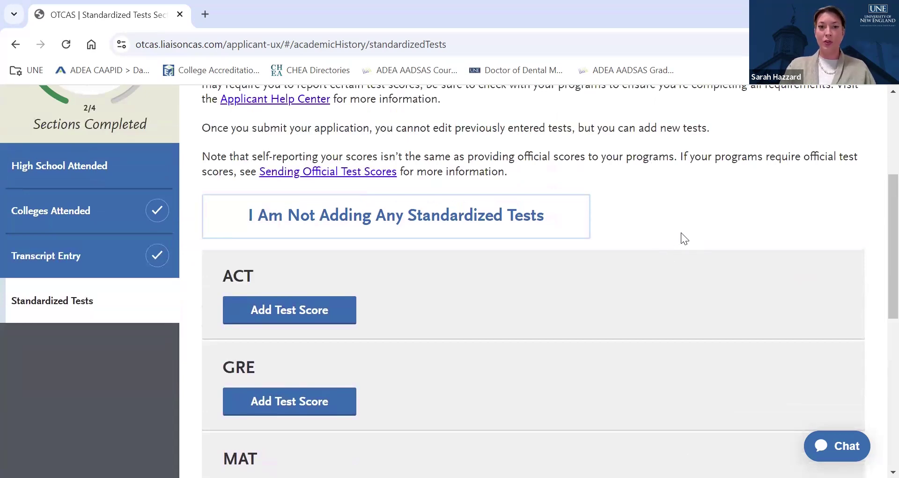
scroll(676, 260, "down", 8)
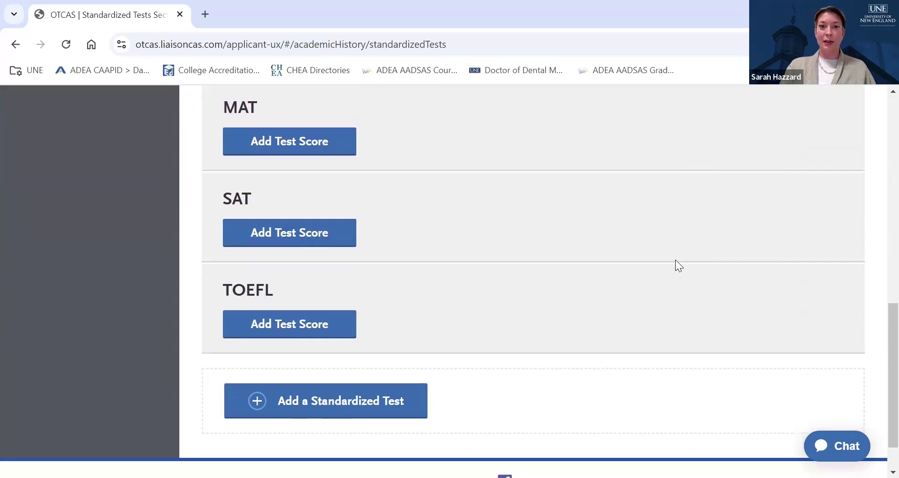
scroll(676, 260, "up", 8)
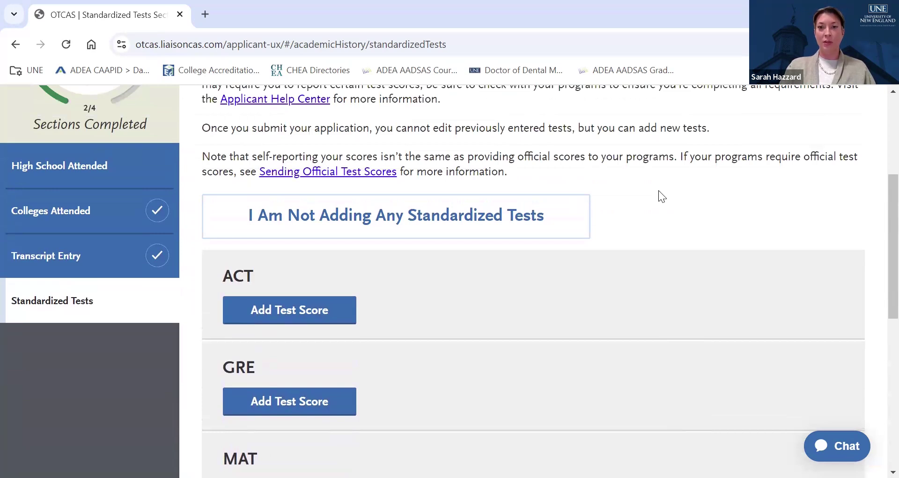
scroll(657, 191, "up", 5)
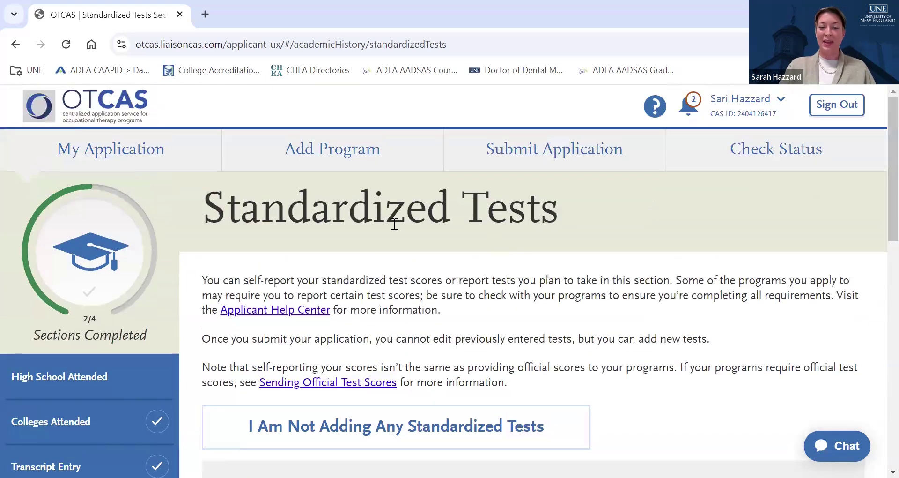
Step: Return to the My Application dashboard and open Evaluations under Supporting Information
left_click(151, 154)
scroll(676, 235, "down", 3)
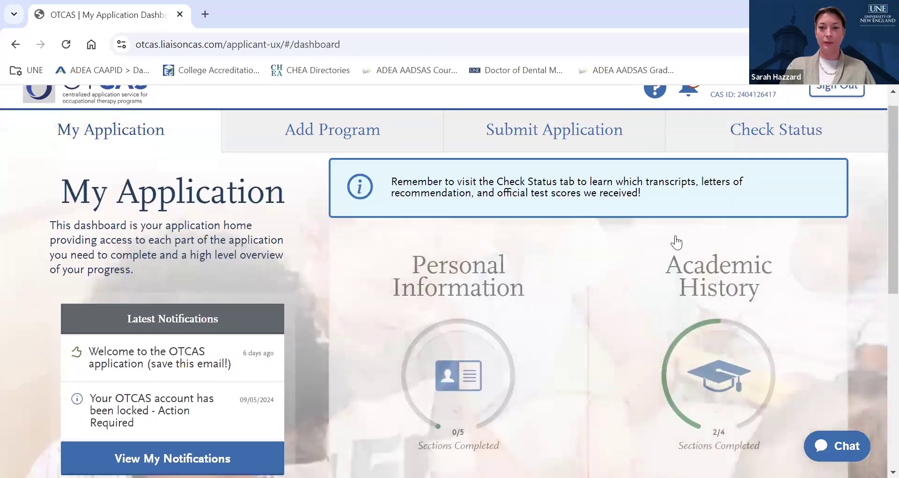
scroll(676, 241, "down", 1)
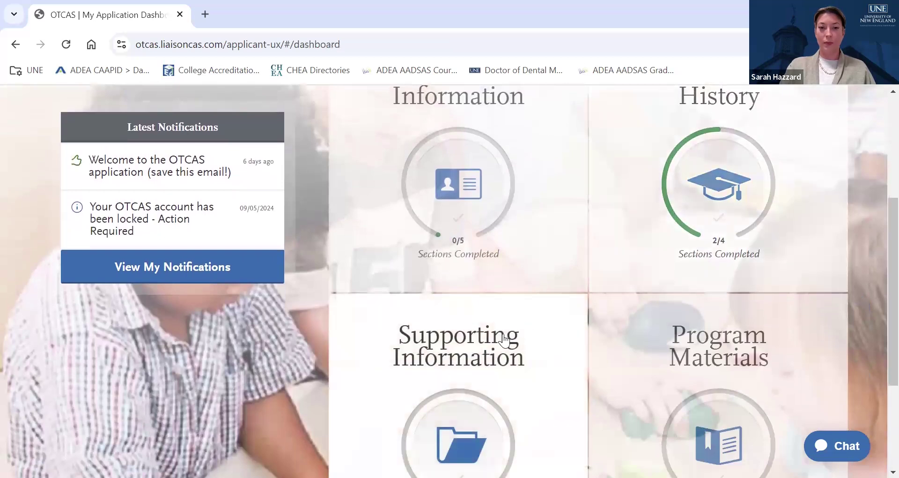
left_click(502, 341)
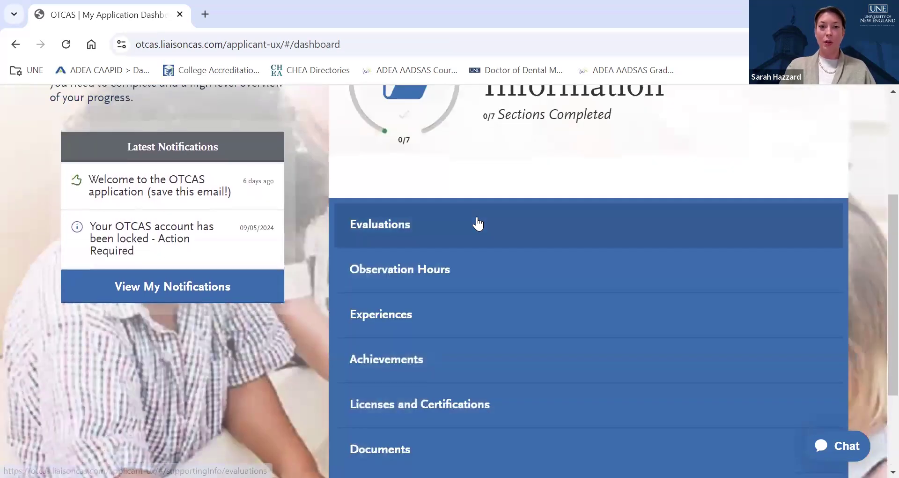
left_click(476, 219)
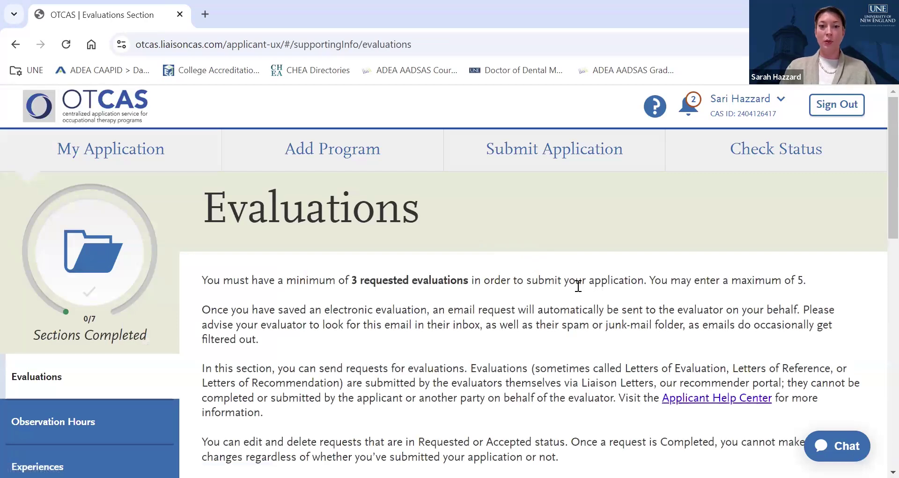
Step: Read the Evaluations instructions on the required number of requests, evaluator e-mails and submission rules
scroll(577, 285, "down", 1)
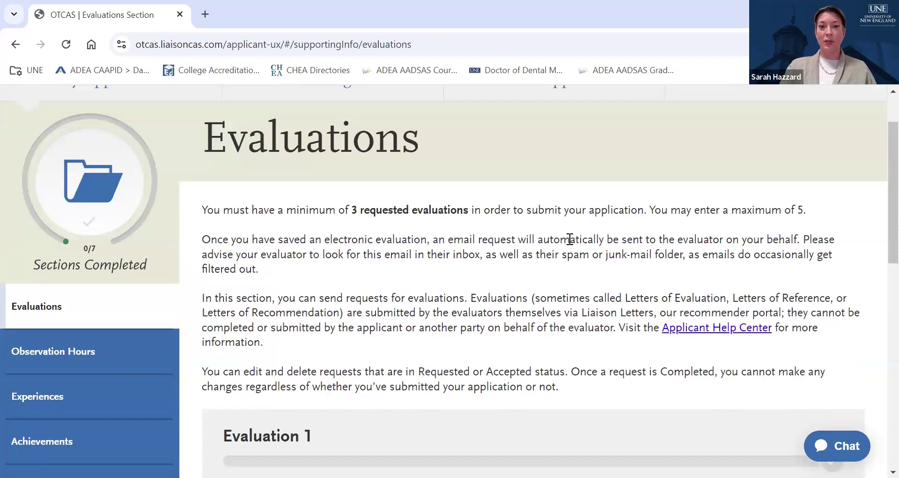
scroll(570, 240, "down", 1)
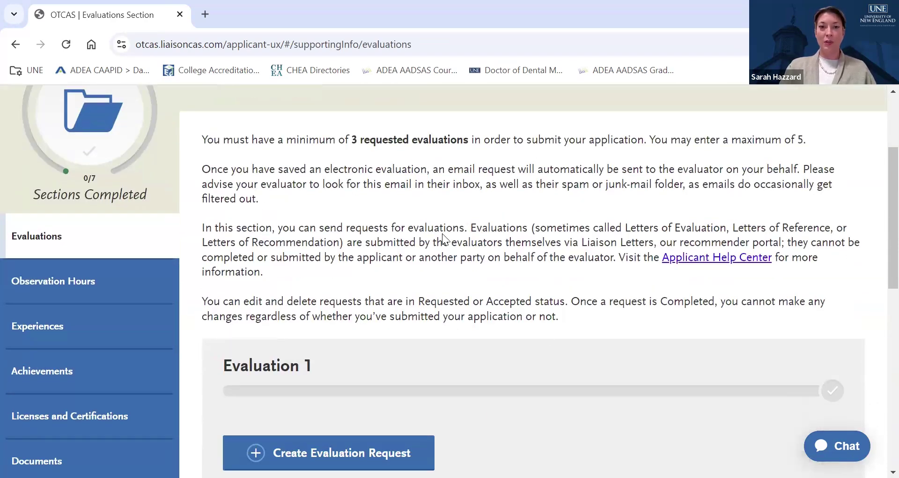
scroll(443, 239, "up", 2)
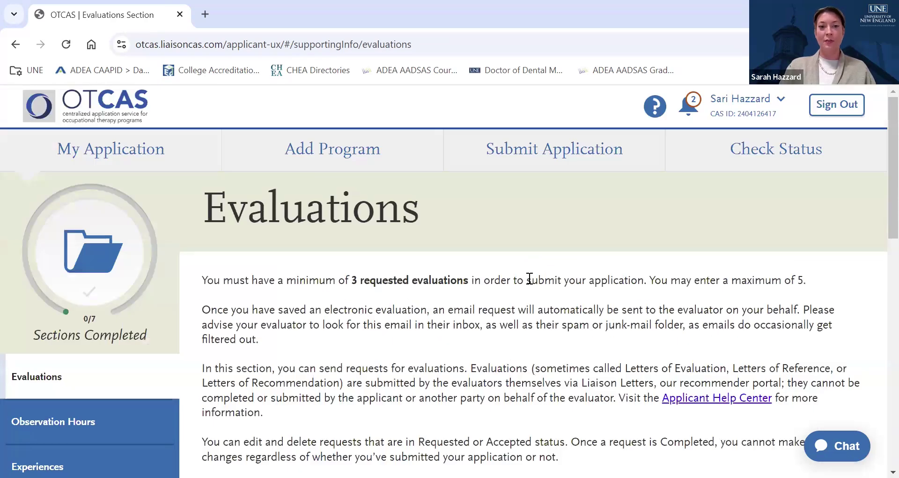
Step: Open a new evaluation request for Evaluation 1, review its evaluator information and waiver fields, and return to the Evaluations overview
scroll(529, 278, "down", 5)
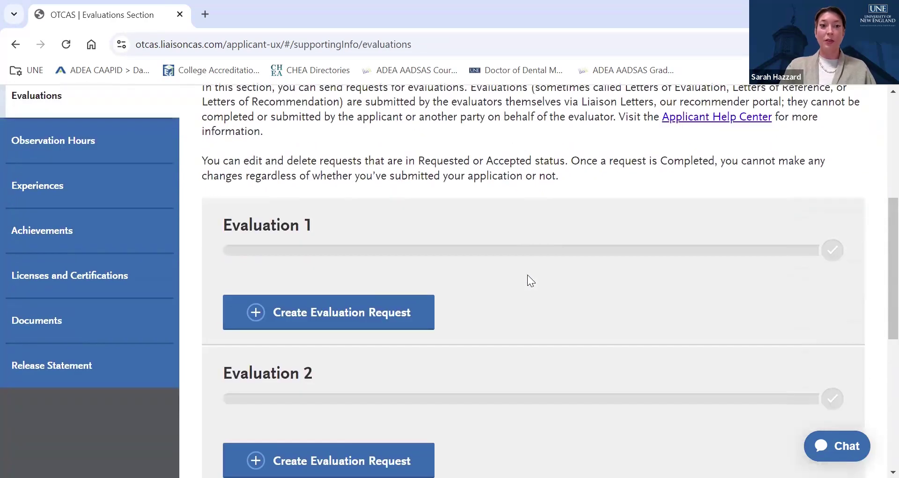
left_click(409, 321)
scroll(442, 305, "down", 4)
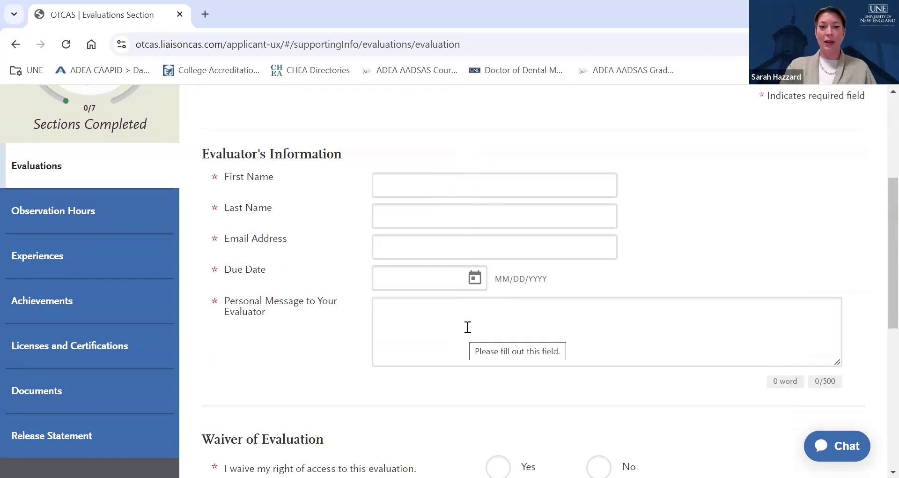
scroll(470, 325, "down", 4)
scroll(470, 325, "up", 9)
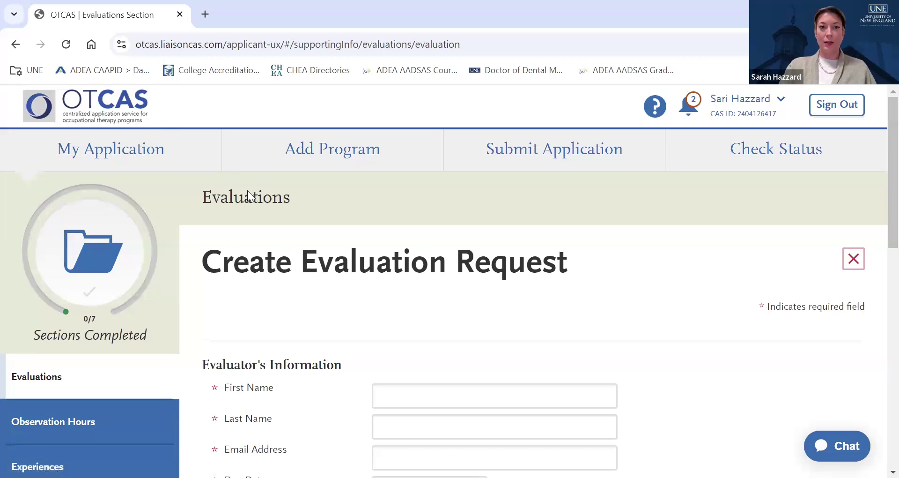
left_click(74, 376)
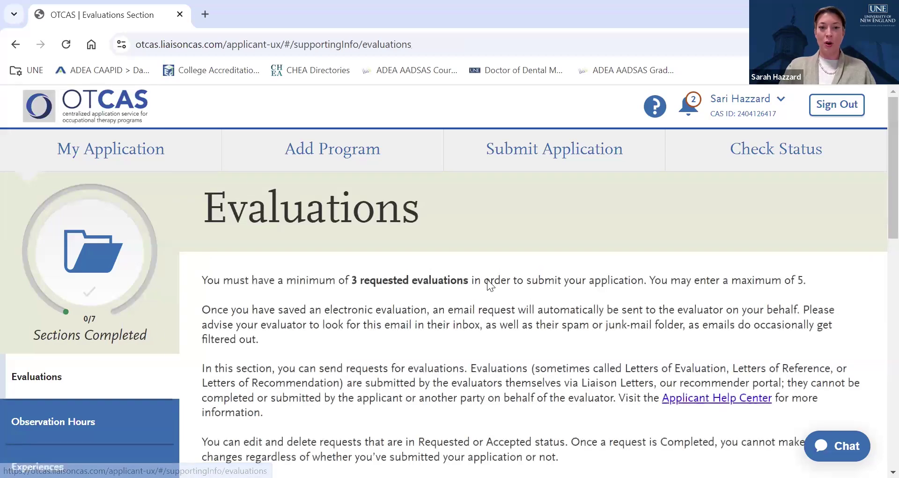
Step: Look over the Evaluation 1 to 3 slots, the extra request option and the rules for editing or deleting requests
scroll(487, 279, "down", 5)
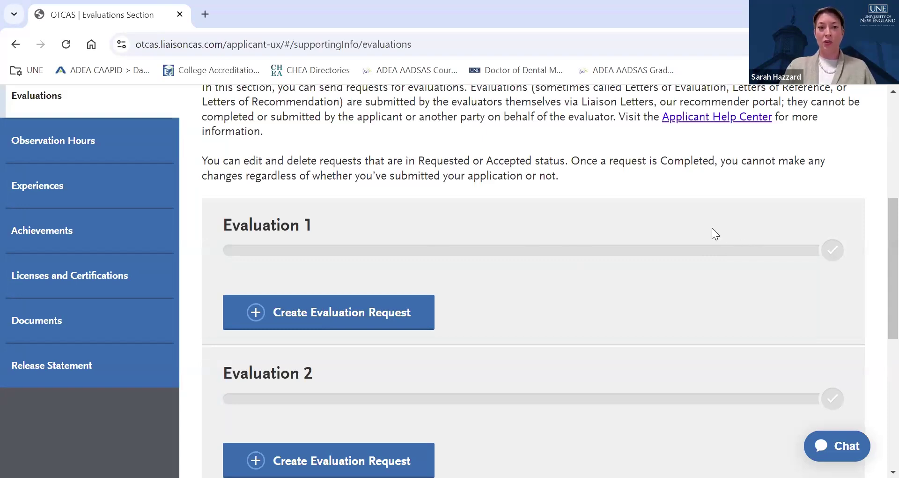
scroll(712, 228, "down", 6)
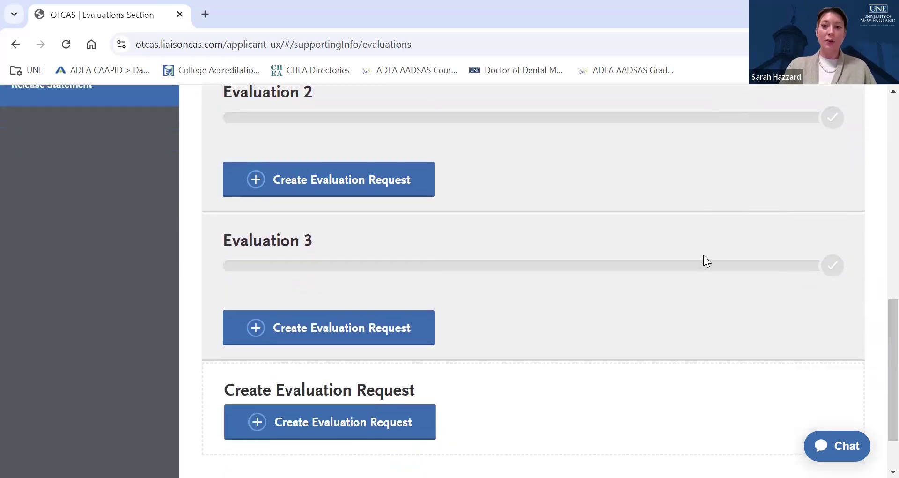
scroll(707, 260, "up", 6)
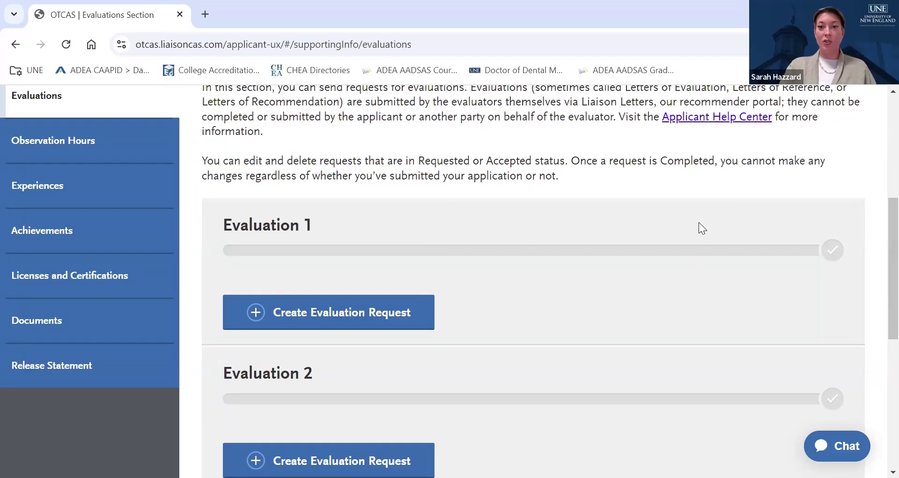
scroll(702, 197, "up", 3)
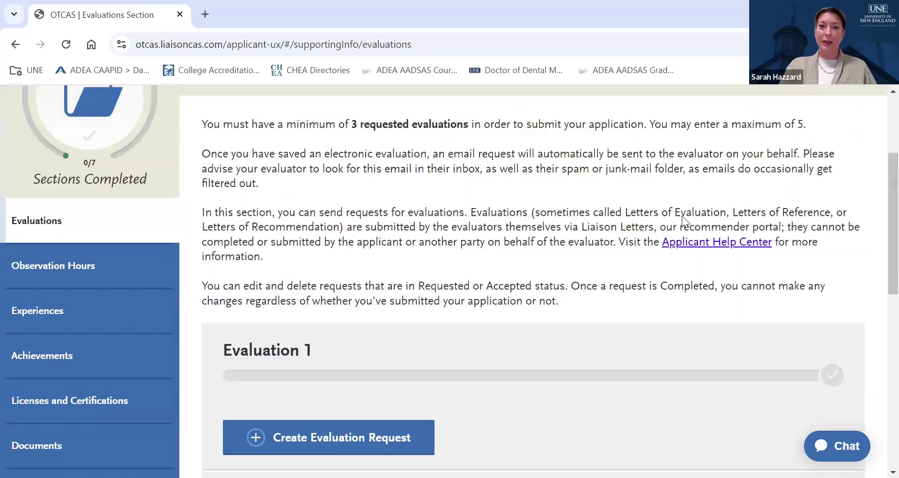
scroll(667, 281, "down", 2)
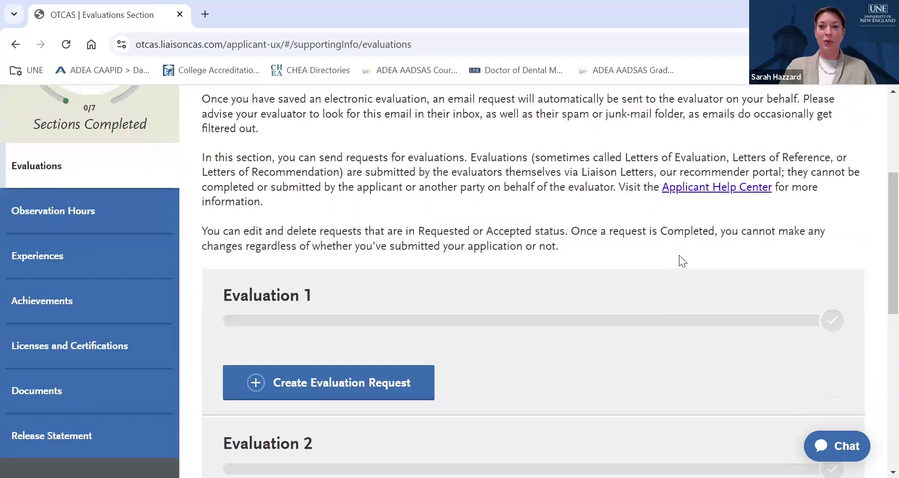
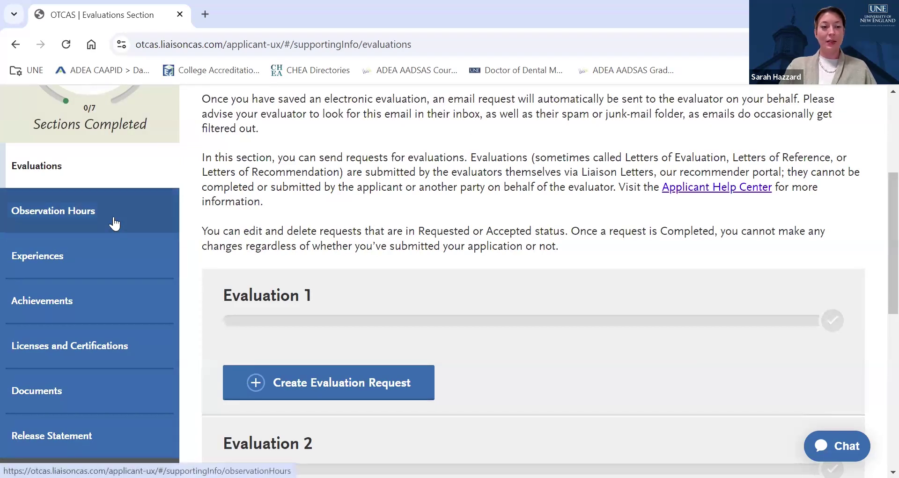
Step: Open the Observation Hours section and review its instructions and the options to add or decline observation hours
left_click(114, 224)
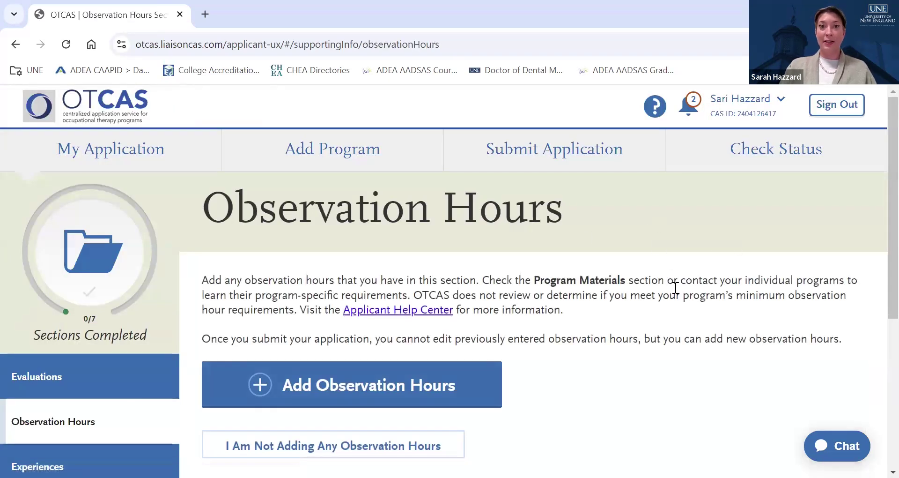
scroll(674, 287, "down", 1)
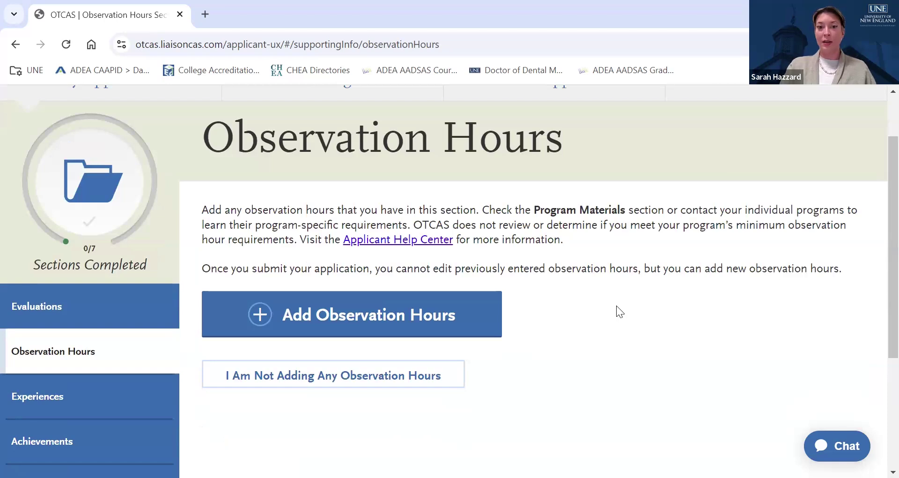
Step: Open a new observation hours entry and review its facility, experience date, recognition type, and setting and hours fields
left_click(425, 313)
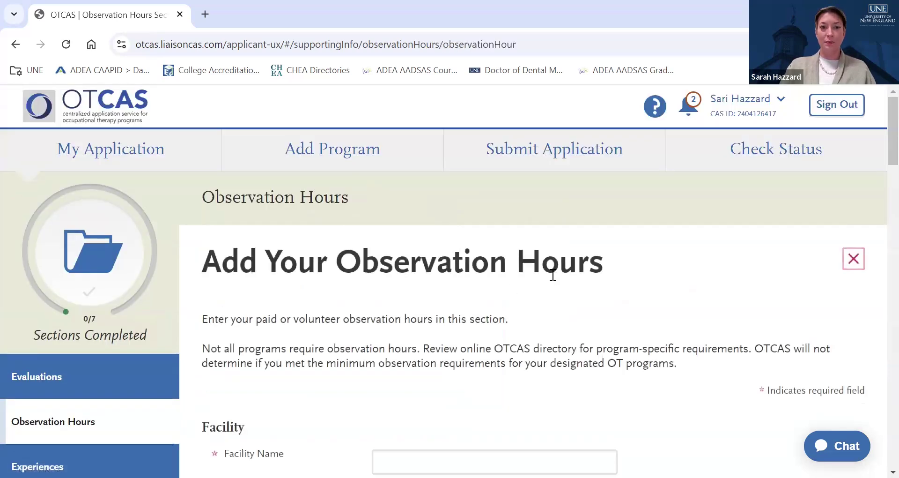
scroll(429, 189, "down", 5)
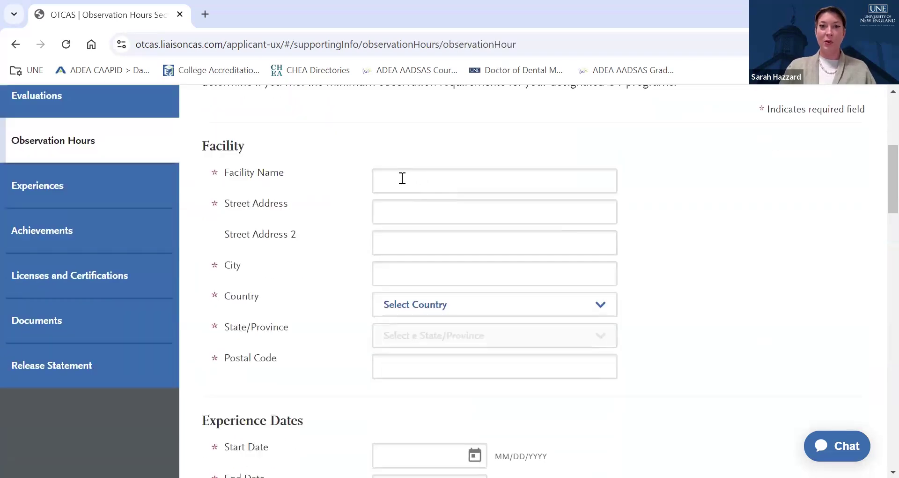
scroll(438, 183, "down", 5)
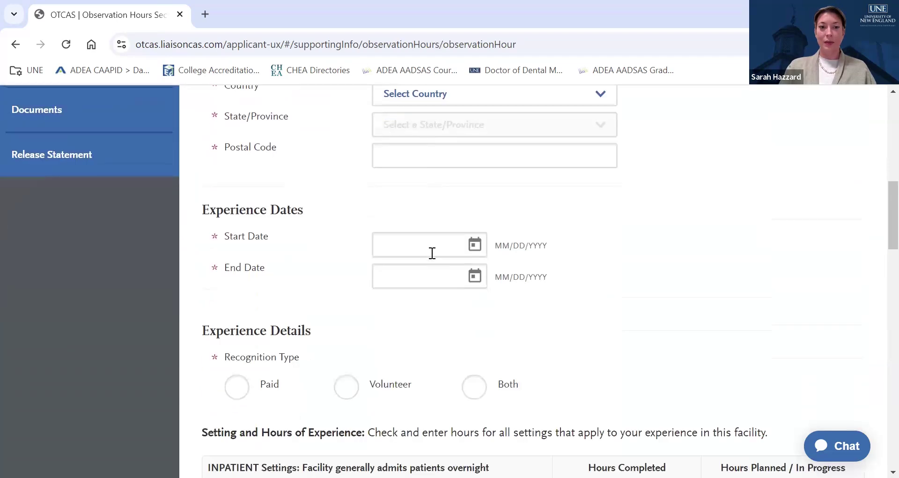
scroll(476, 252, "down", 5)
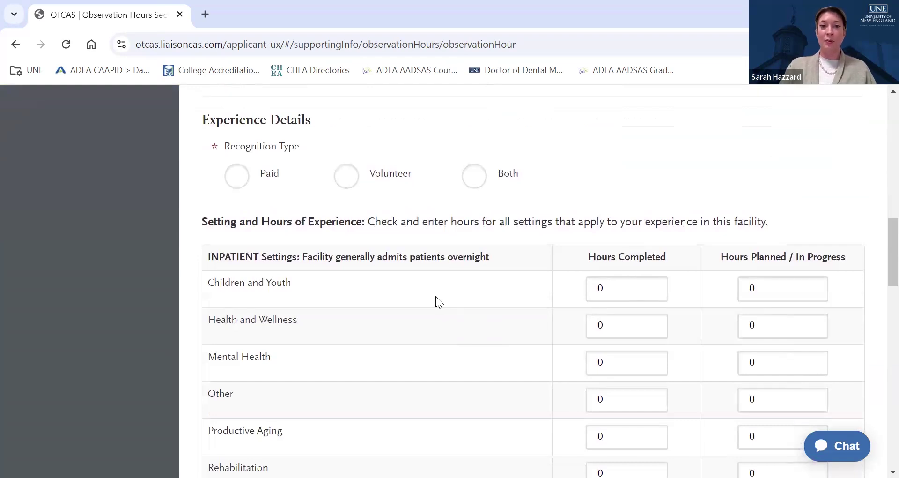
scroll(512, 295, "down", 9)
scroll(511, 293, "down", 5)
scroll(507, 290, "up", 14)
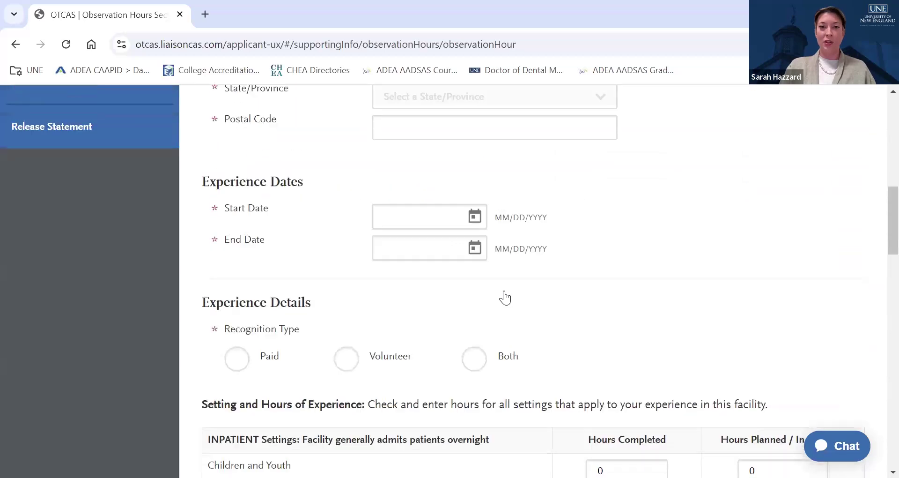
scroll(504, 291, "up", 10)
scroll(501, 261, "down", 3)
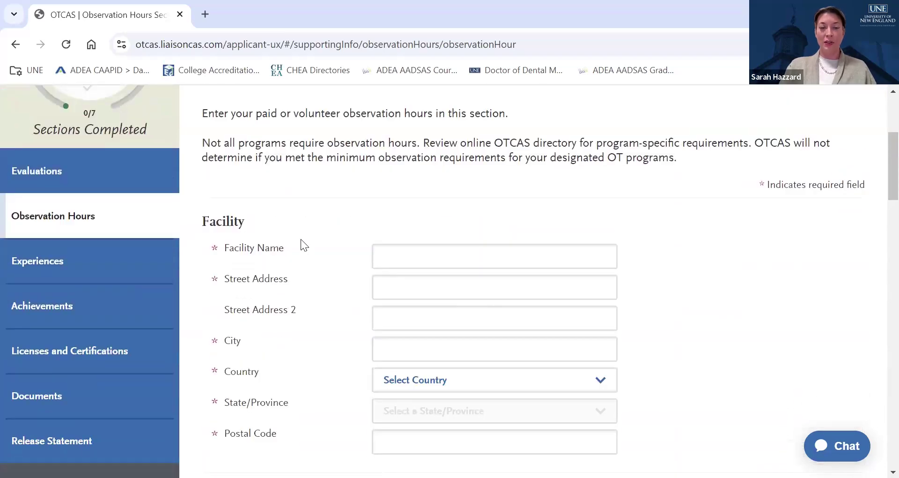
Step: Open the Experiences section, start a new experience entry and look through the available experience types without choosing one
left_click(118, 265)
scroll(516, 258, "down", 3)
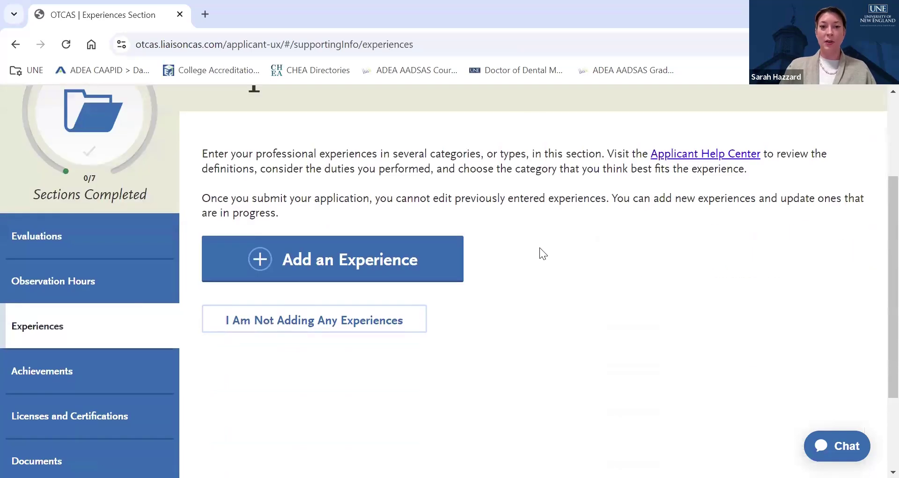
left_click(432, 260)
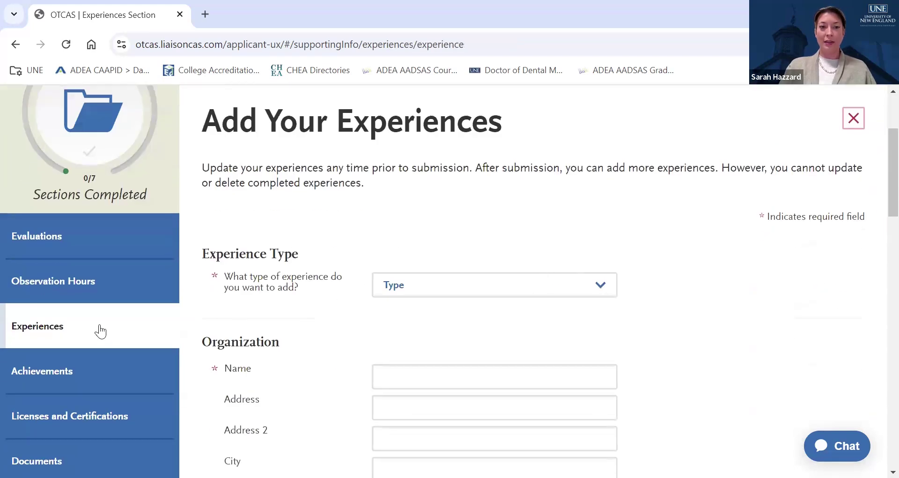
left_click(452, 298)
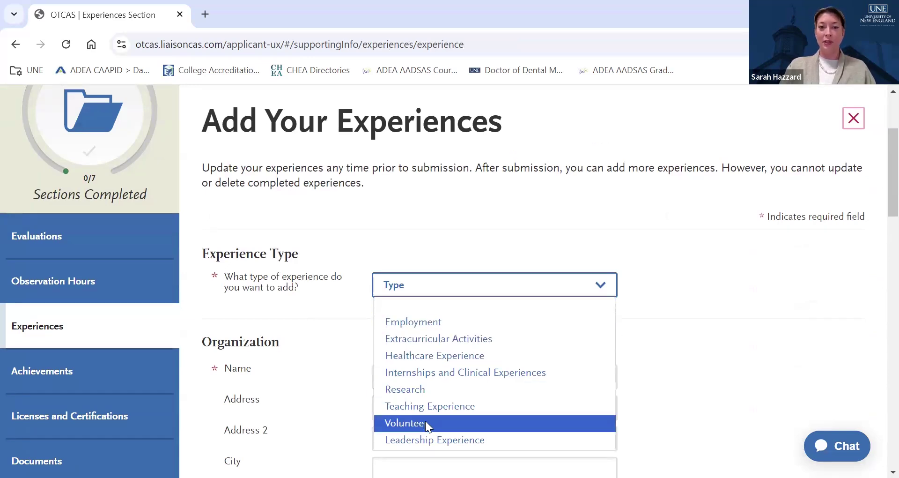
left_click(505, 192)
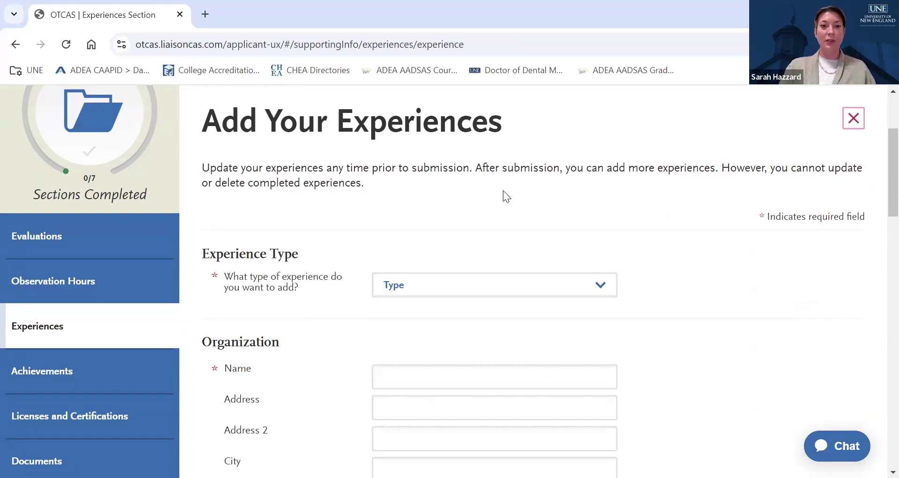
Step: Review the experience form's organization, supervisor, experience dates and experience details fields
scroll(500, 191, "down", 2)
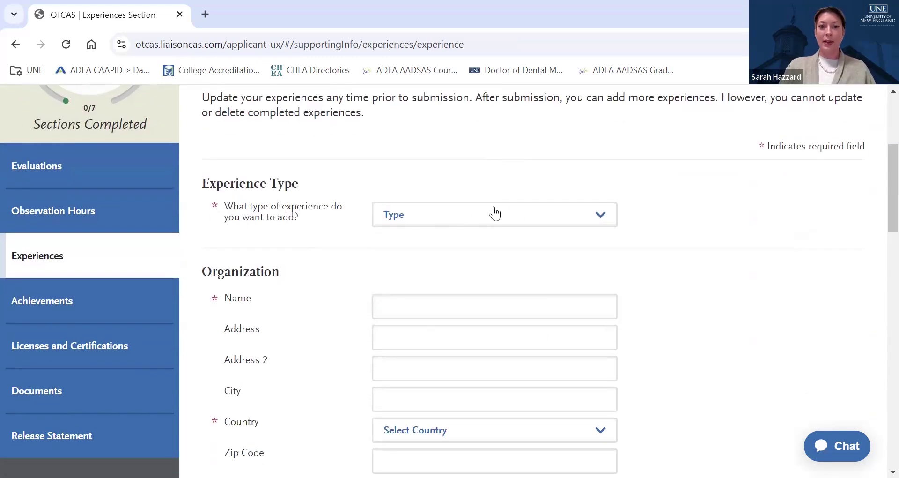
scroll(482, 227, "down", 3)
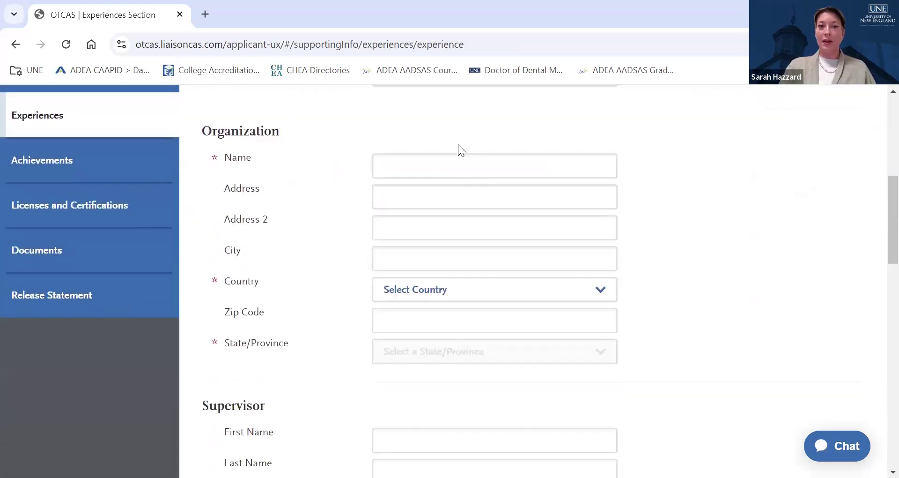
scroll(496, 189, "down", 4)
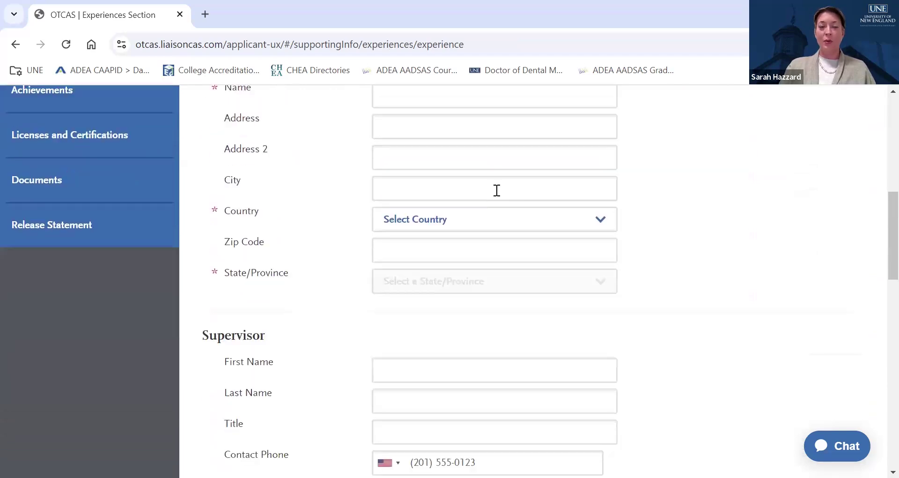
scroll(492, 267, "down", 4)
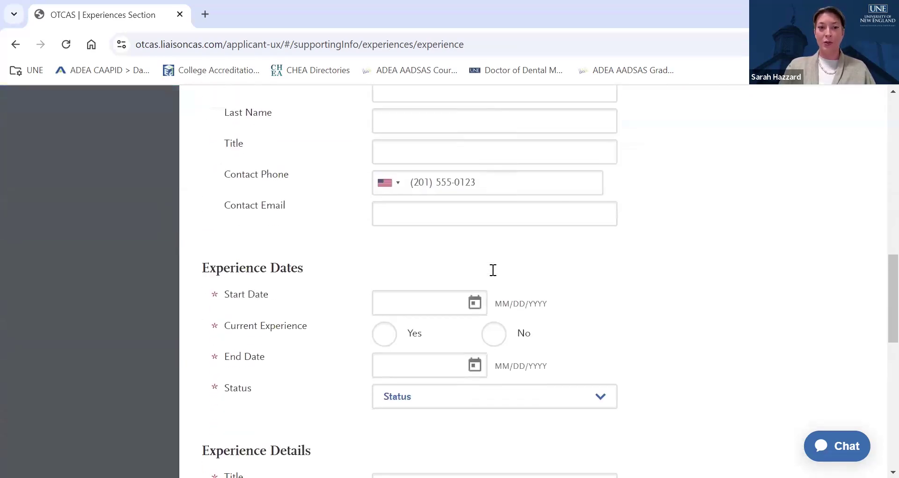
scroll(464, 286, "down", 3)
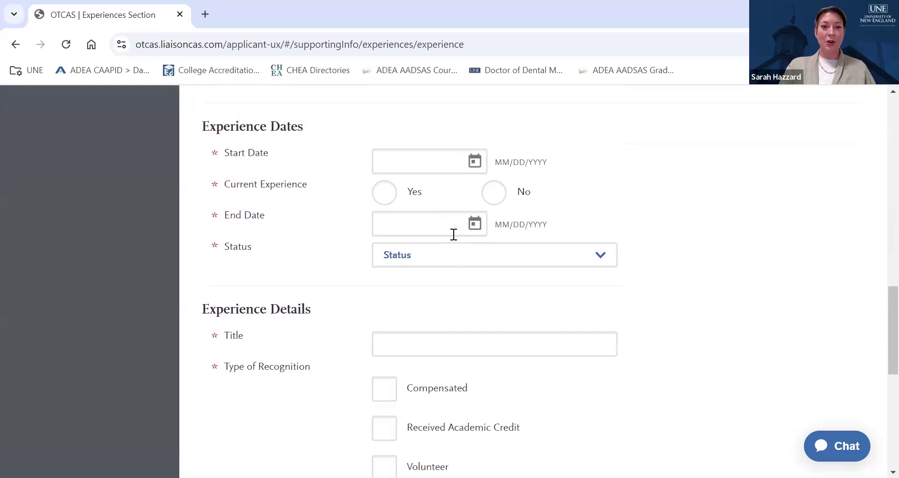
scroll(453, 241, "down", 3)
scroll(486, 291, "down", 3)
scroll(476, 269, "up", 12)
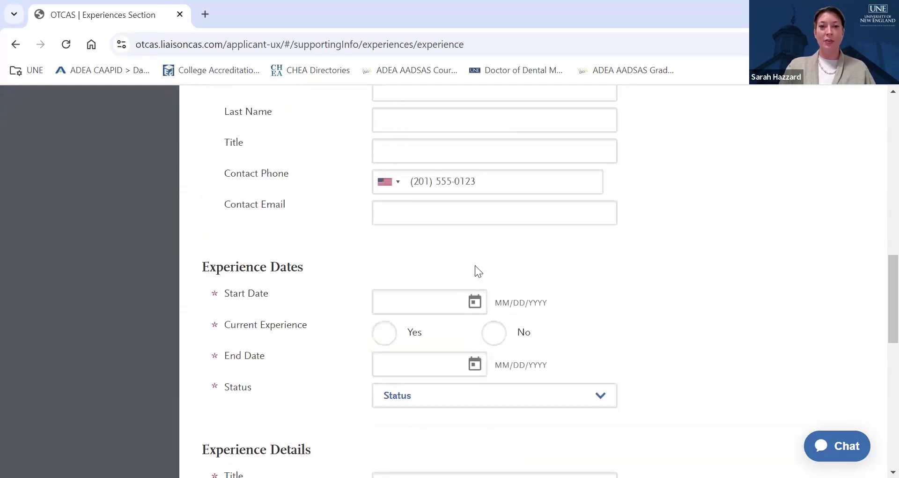
scroll(475, 265, "up", 6)
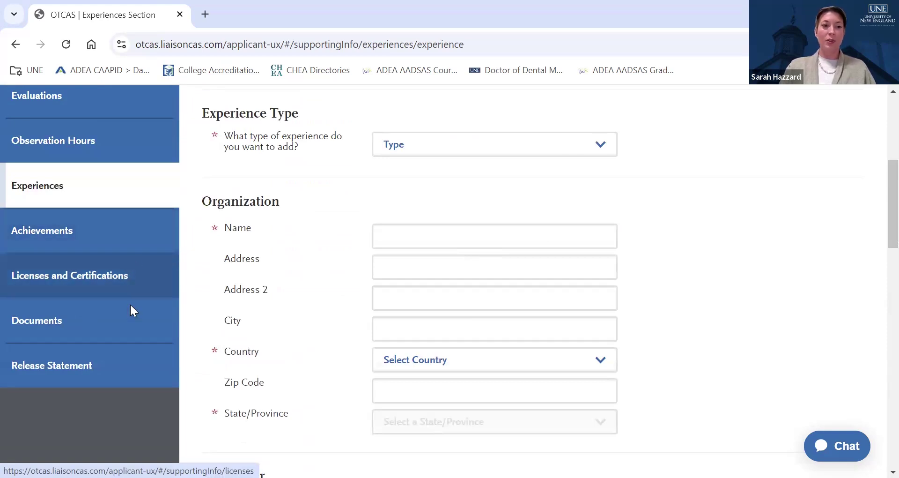
Step: Open the Documents section and review the upload tips, Personal Statement instructions and Observation Hours document slots
left_click(89, 326)
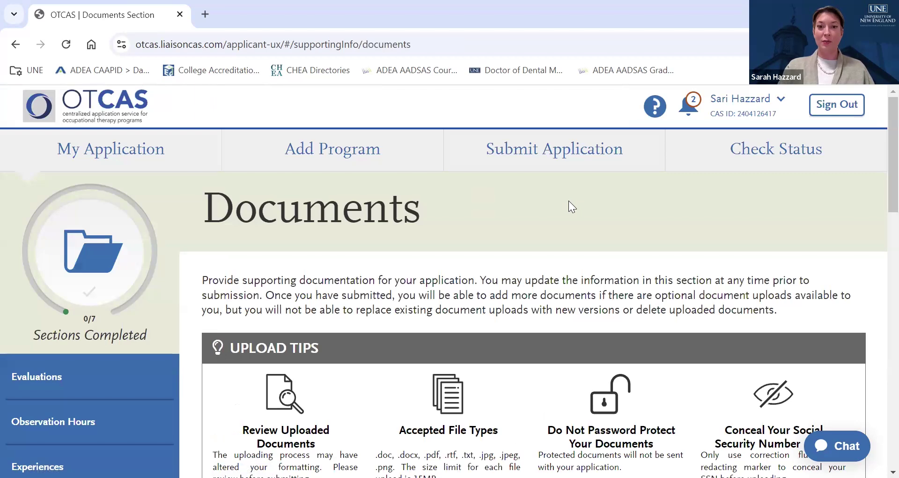
scroll(567, 203, "down", 2)
scroll(568, 202, "down", 5)
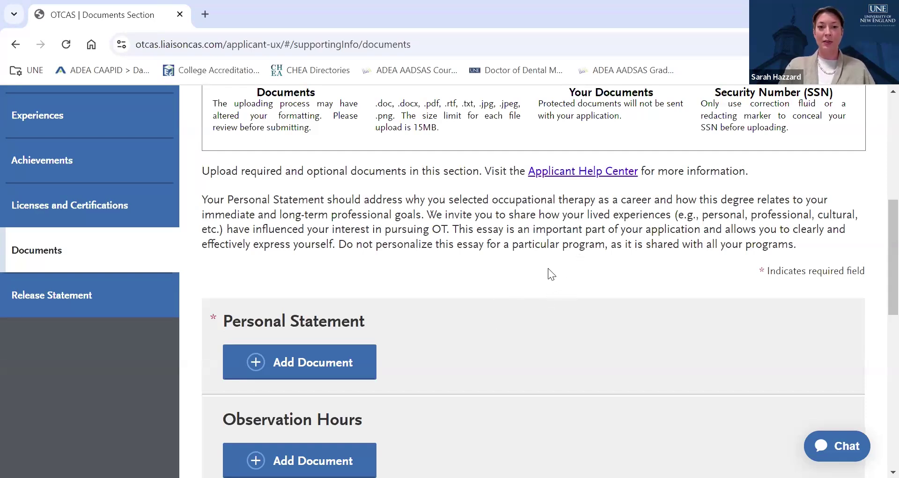
scroll(557, 256, "down", 6)
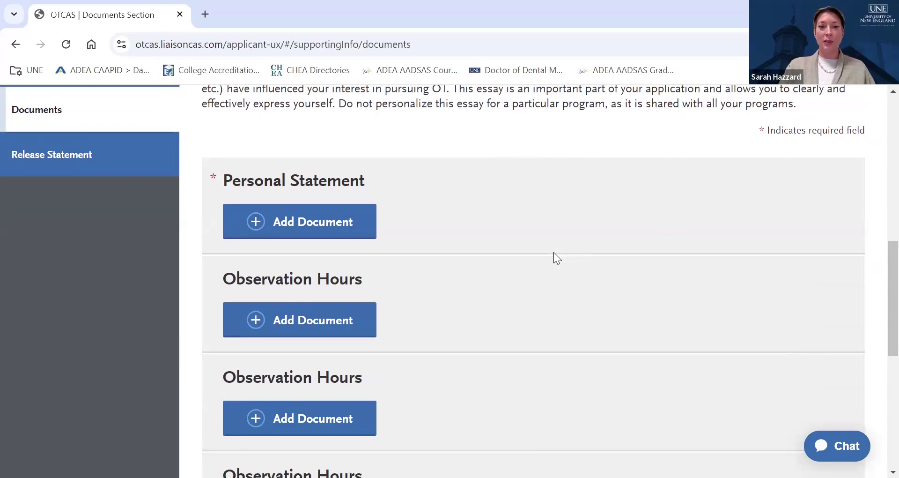
scroll(462, 297, "up", 3)
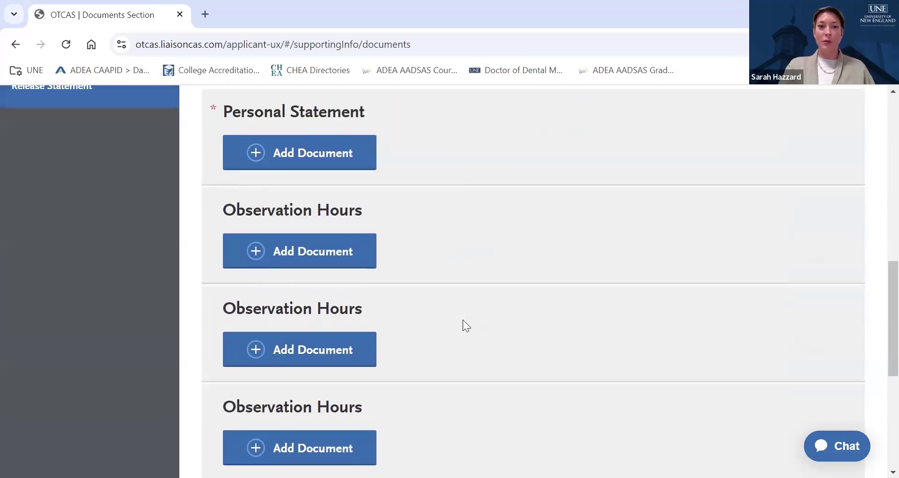
scroll(525, 262, "up", 10)
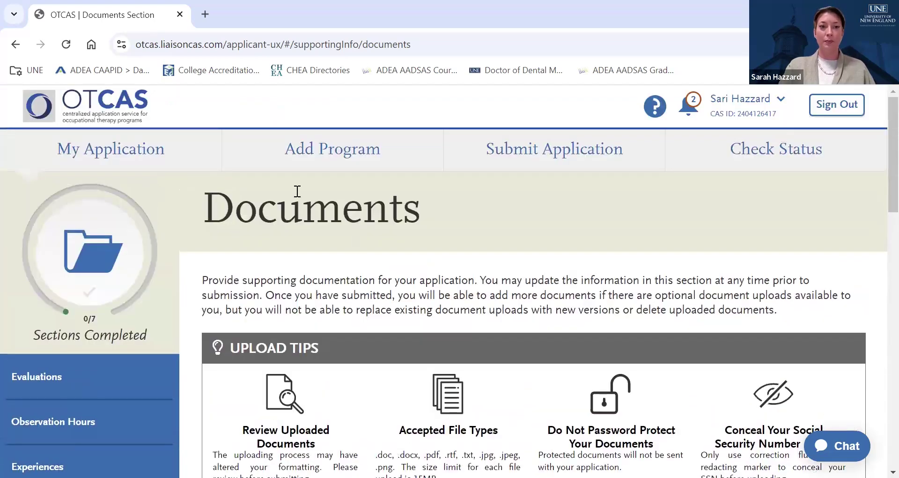
Step: Return to the application dashboard and open the Program Materials for the University of New England Master of Science in Occupational Therapy
left_click(168, 153)
scroll(632, 242, "down", 2)
scroll(632, 244, "down", 4)
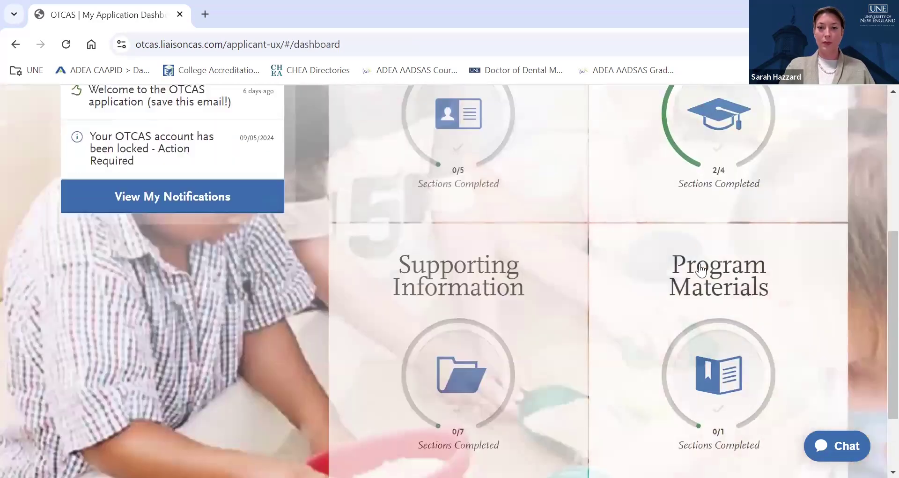
left_click(736, 272)
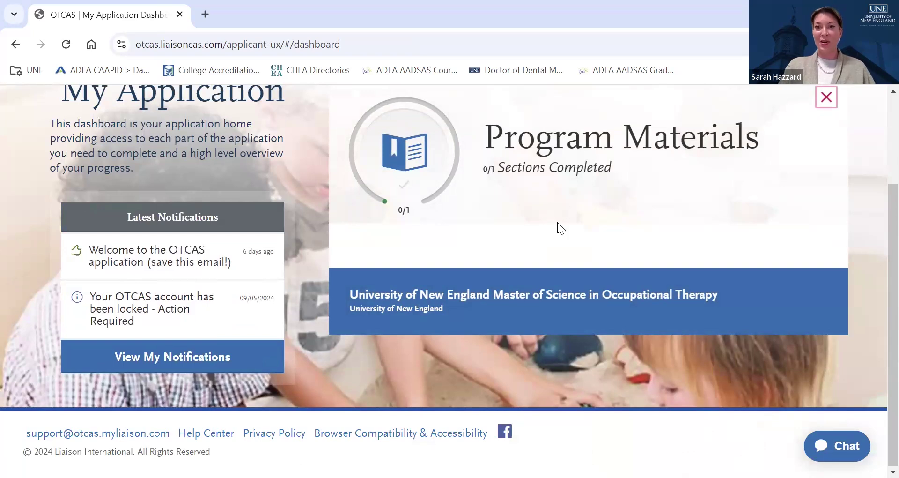
left_click(504, 304)
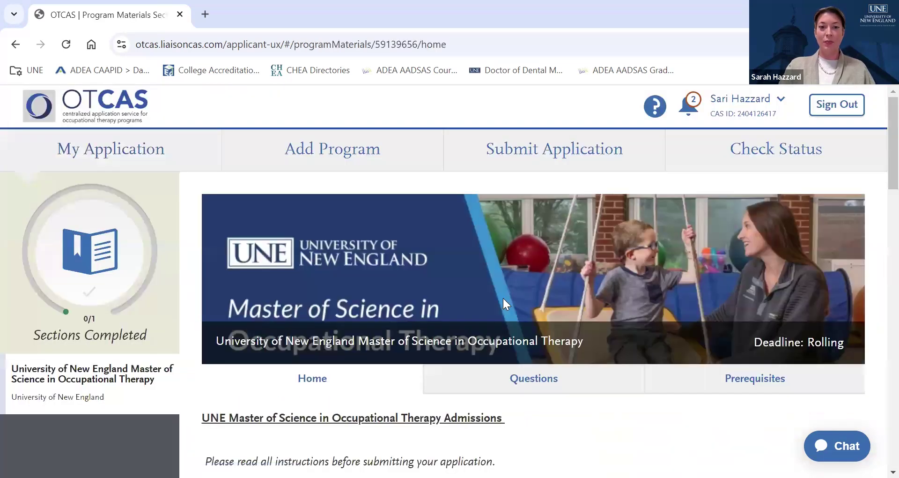
Step: Read the program's admissions introduction and its degree, GPA, evaluation letter and experience hour requirements
scroll(591, 269, "down", 5)
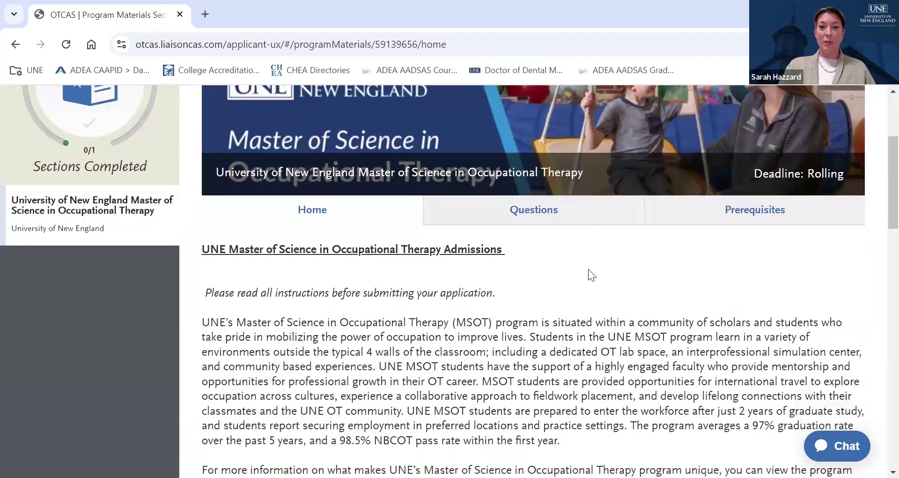
scroll(581, 269, "down", 15)
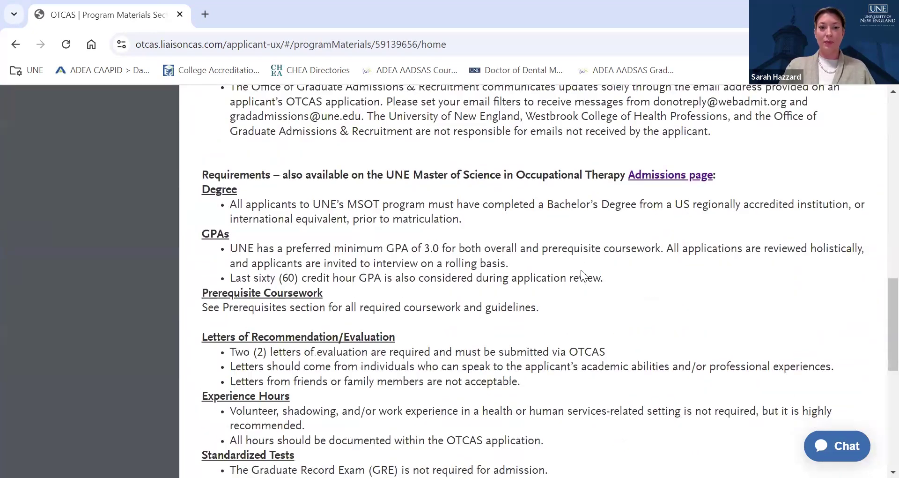
scroll(581, 270, "up", 10)
scroll(580, 270, "up", 8)
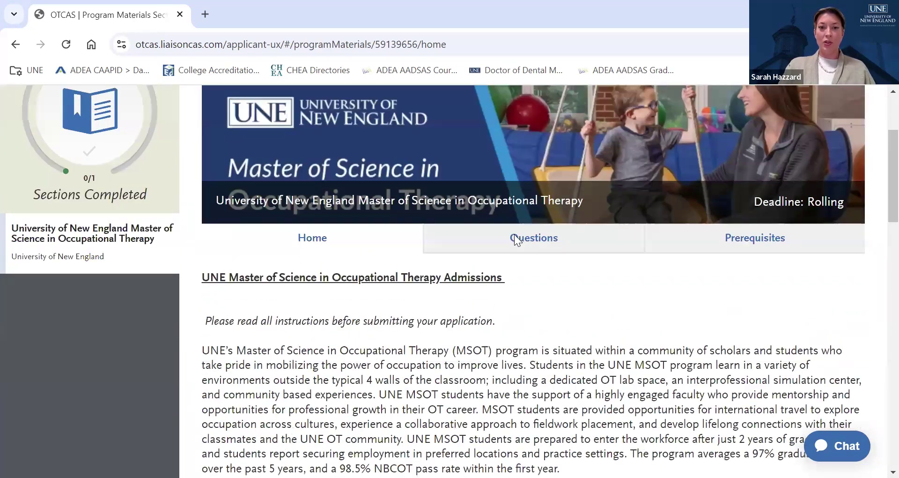
Step: Open the program's Questions and review the required applicant questions specific to the University of New England
left_click(517, 237)
scroll(585, 287, "down", 4)
scroll(579, 264, "down", 2)
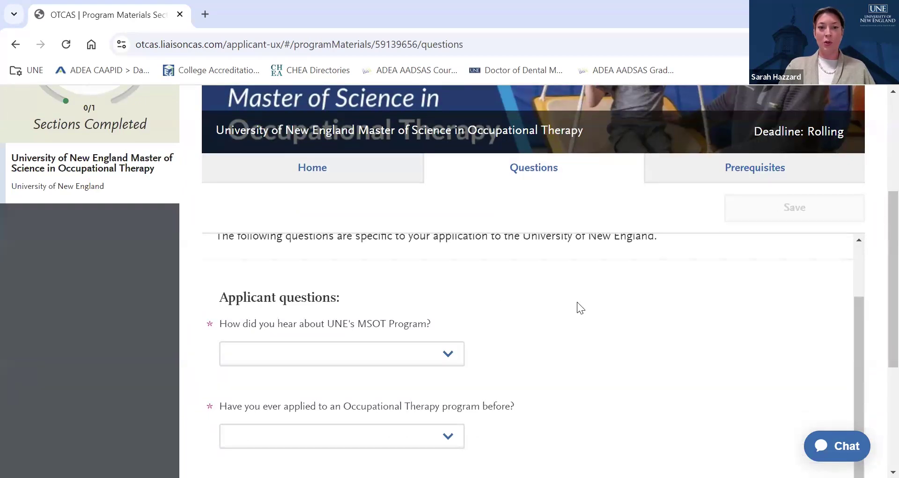
scroll(606, 296, "down", 2)
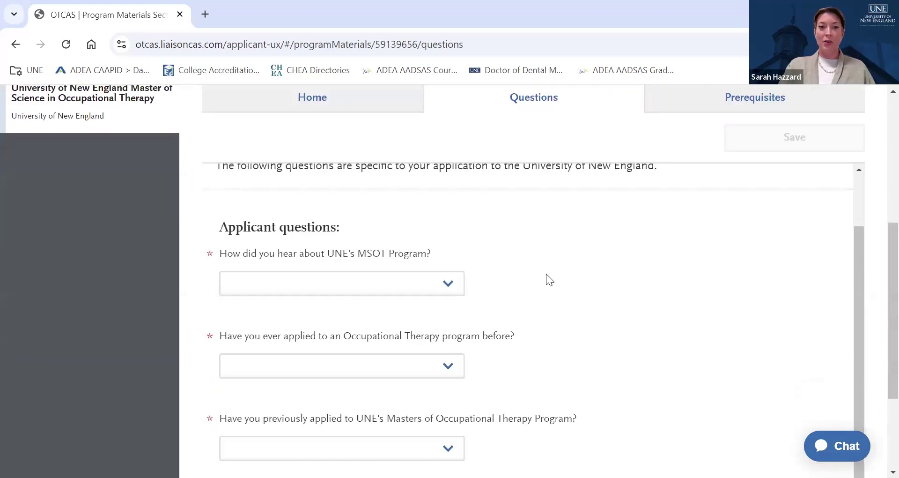
scroll(553, 274, "down", 2)
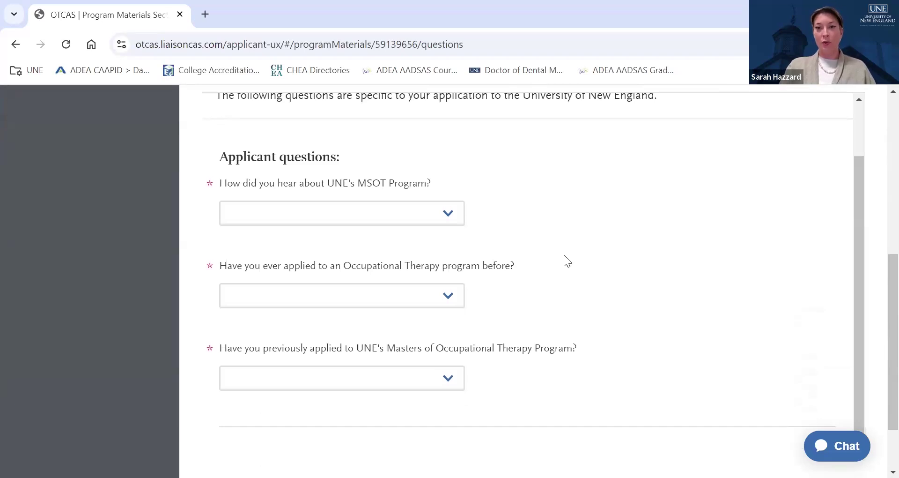
scroll(568, 257, "up", 2)
scroll(689, 257, "up", 4)
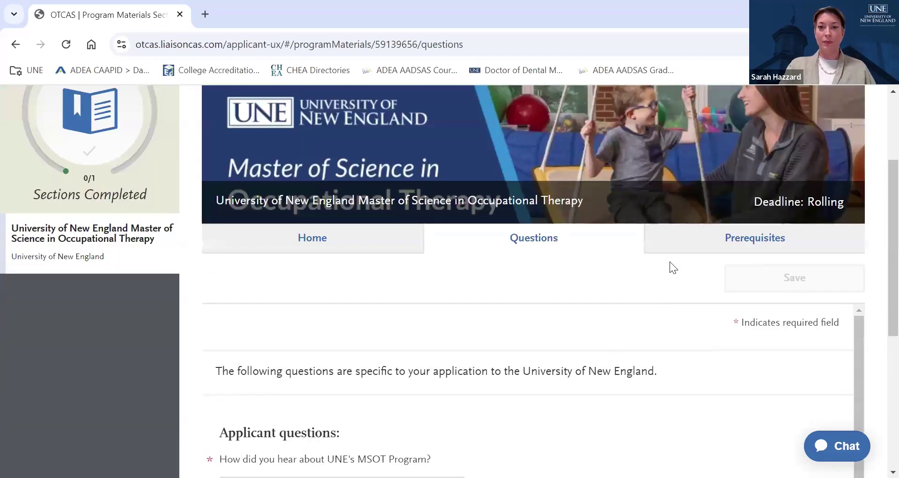
Step: Open the program's Prerequisites and read the required coursework rules above the course assignment list
left_click(697, 235)
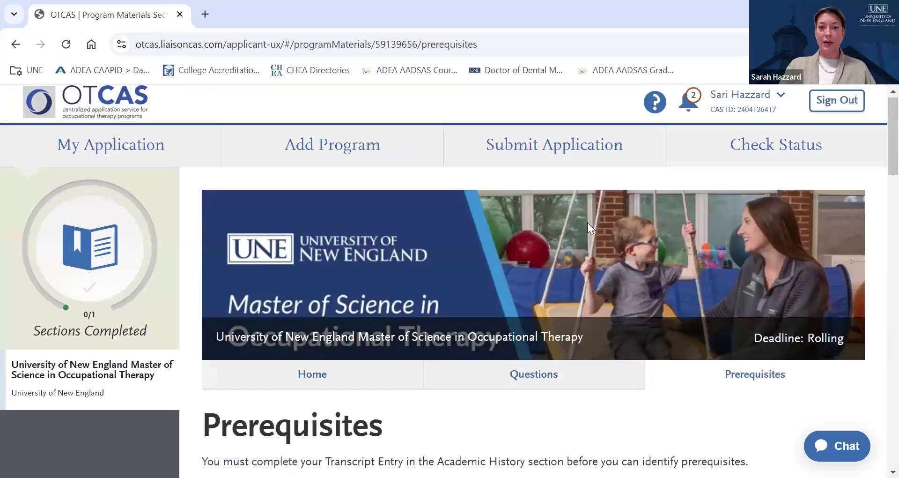
scroll(649, 276, "down", 3)
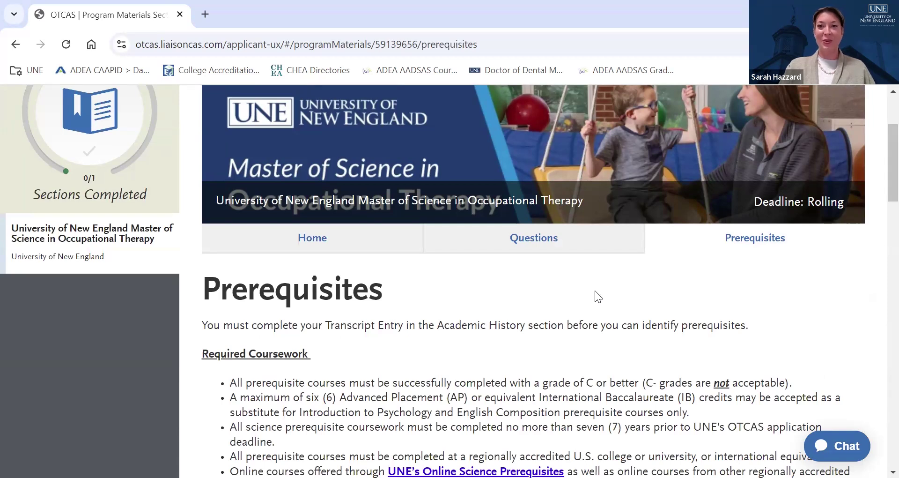
scroll(594, 287, "down", 5)
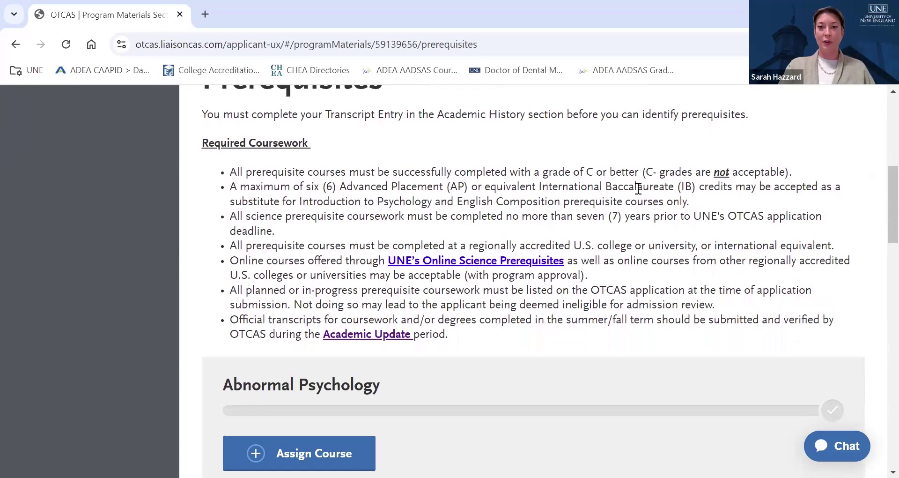
Step: Look through the full list of prerequisite courses that need assigned coursework, from Abnormal Psychology to Statistics
scroll(638, 189, "up", 2)
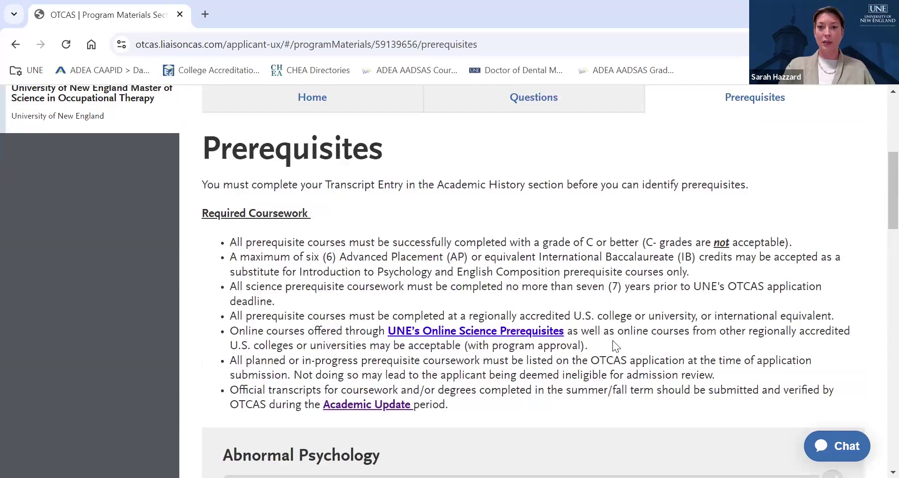
scroll(598, 257, "down", 10)
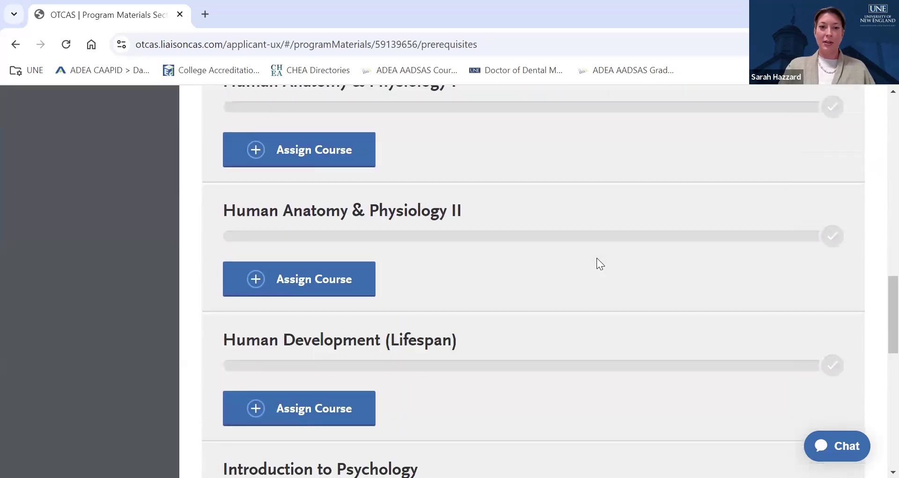
scroll(600, 264, "down", 10)
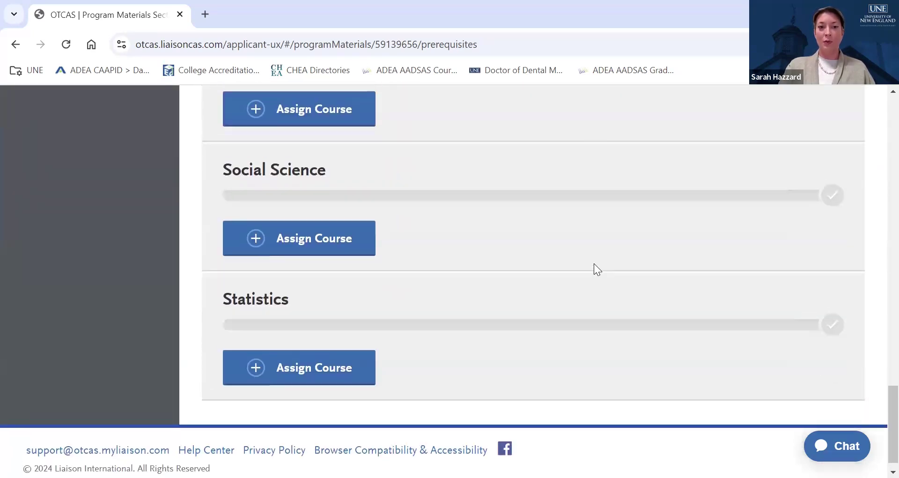
scroll(598, 270, "up", 20)
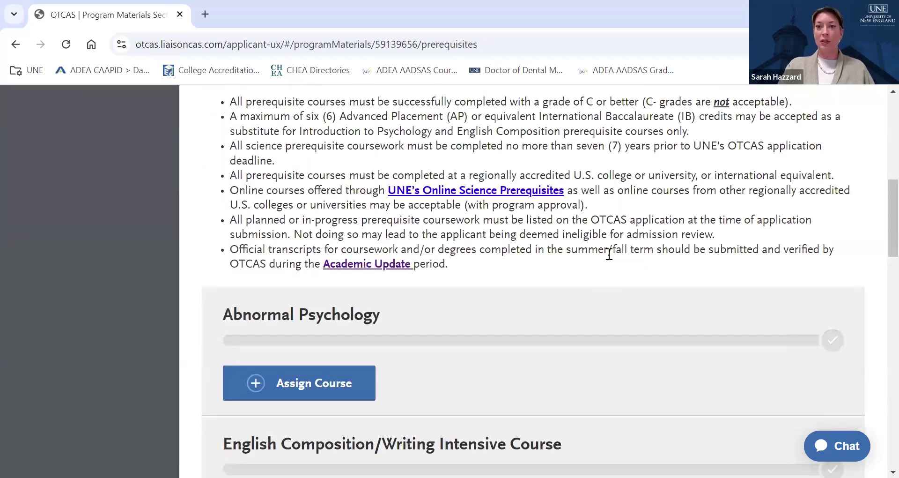
scroll(605, 241, "down", 4)
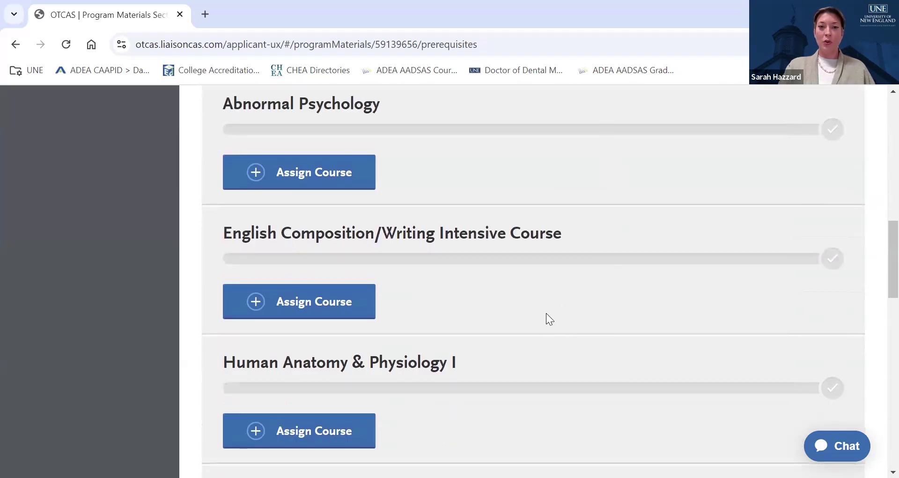
scroll(543, 315, "down", 1)
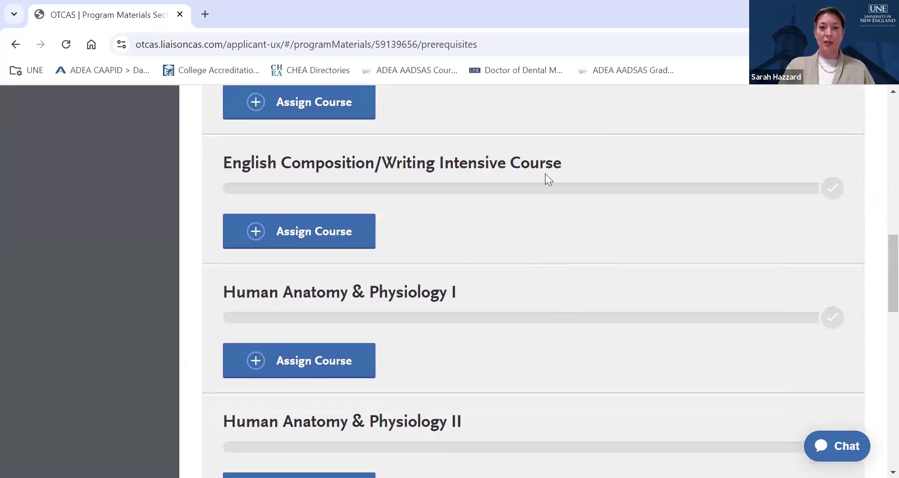
scroll(539, 259, "up", 5)
scroll(538, 270, "down", 12)
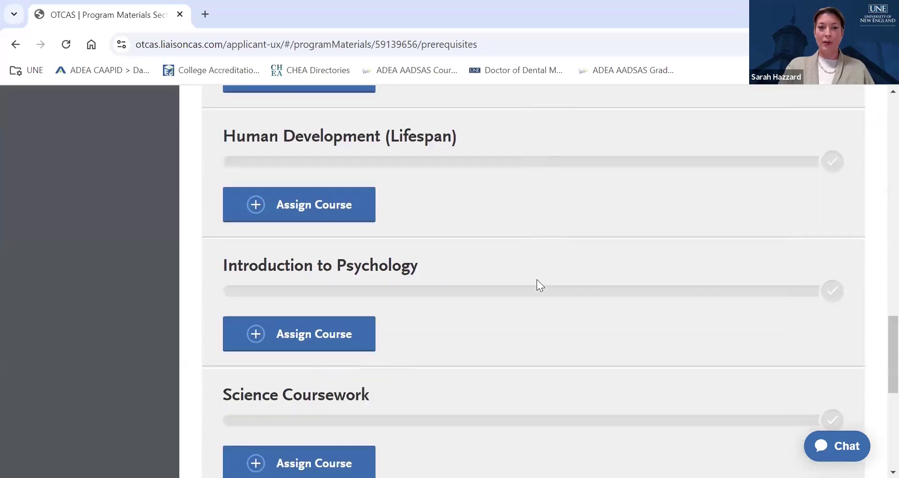
scroll(534, 280, "down", 5)
scroll(532, 279, "up", 11)
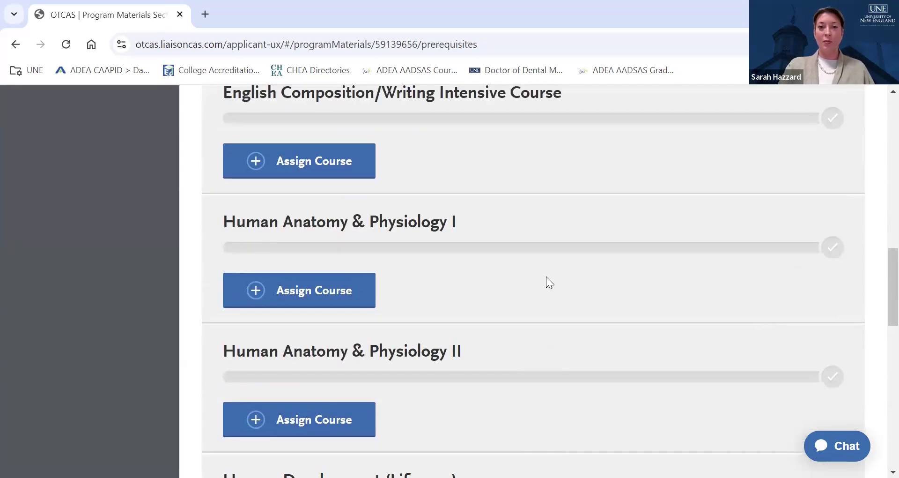
Step: Assign the Fall 2021 course ANAT 1005 Anatomy with Lab to the Human Anatomy & Physiology I prerequisite and save the match
left_click(345, 293)
scroll(496, 282, "down", 10)
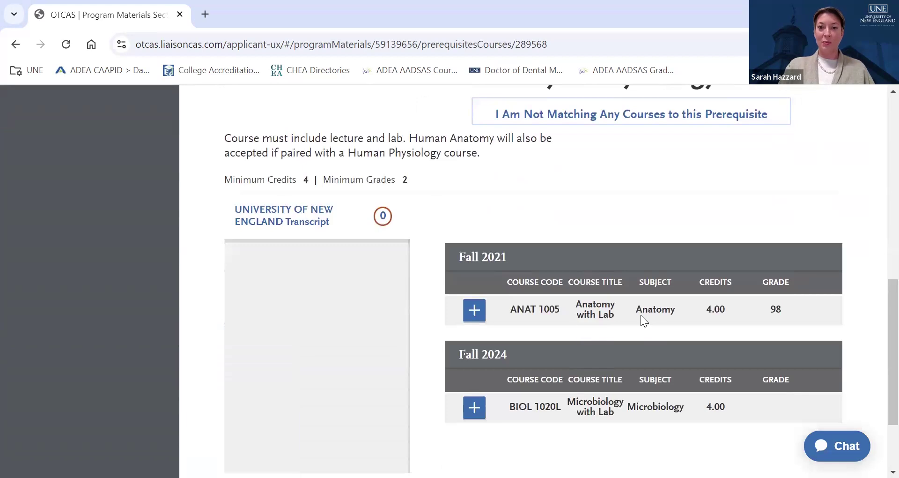
scroll(646, 293, "up", 3)
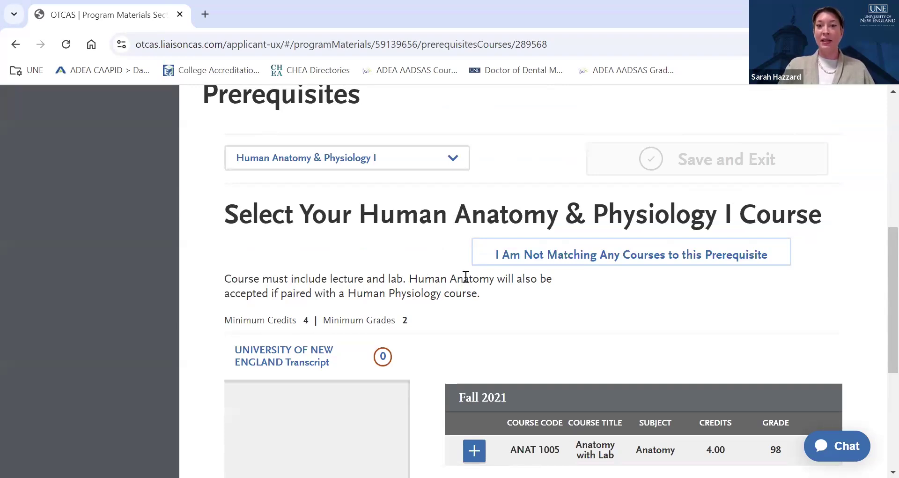
scroll(523, 287, "down", 3)
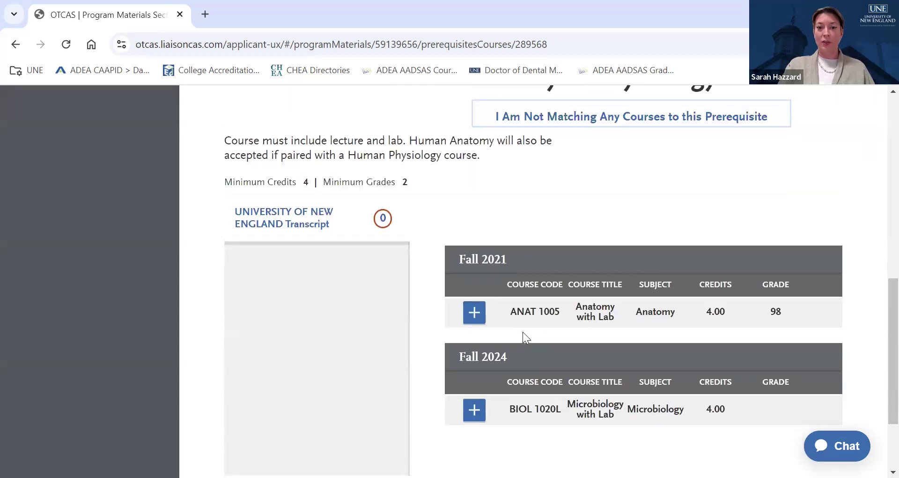
left_click(480, 317)
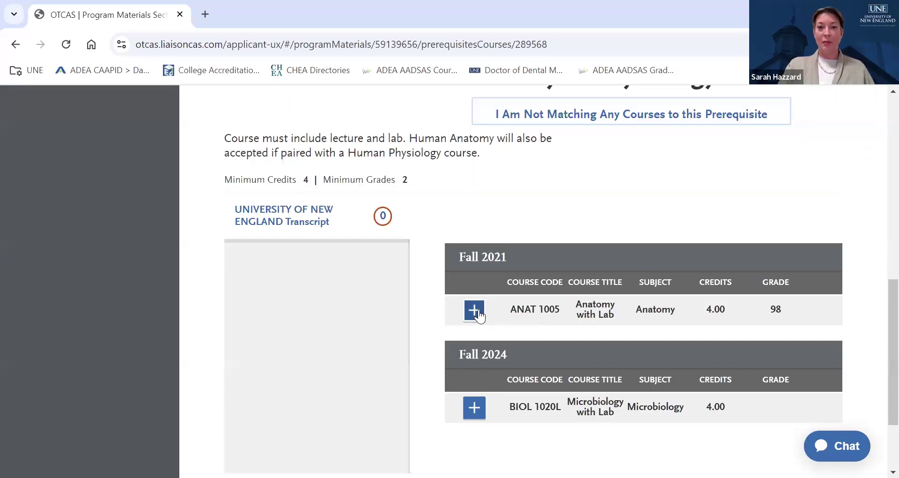
scroll(482, 314, "down", 2)
scroll(651, 305, "up", 5)
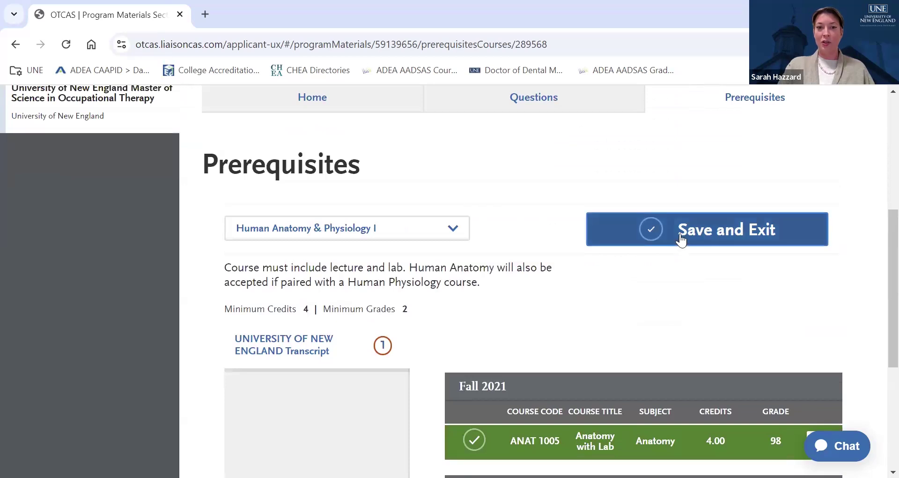
left_click(682, 239)
scroll(557, 268, "down", 10)
scroll(560, 267, "down", 3)
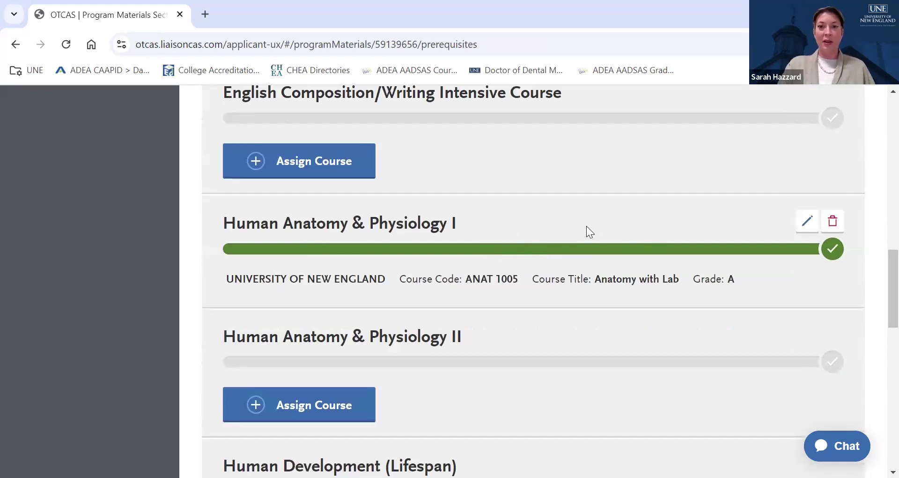
Step: Review the prerequisite list again, comparing the matched anatomy course with the prerequisites that still need courses
scroll(585, 230, "up", 5)
scroll(586, 233, "up", 2)
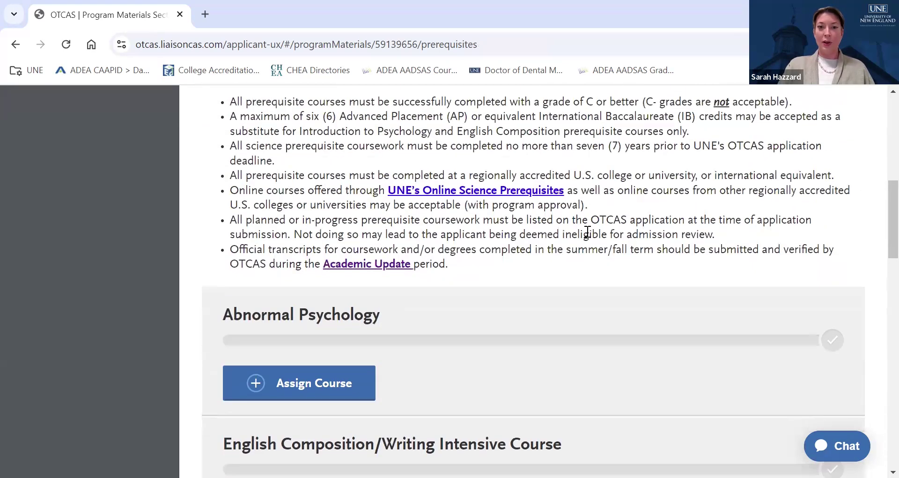
scroll(562, 187, "down", 4)
scroll(544, 200, "up", 1)
scroll(545, 199, "up", 2)
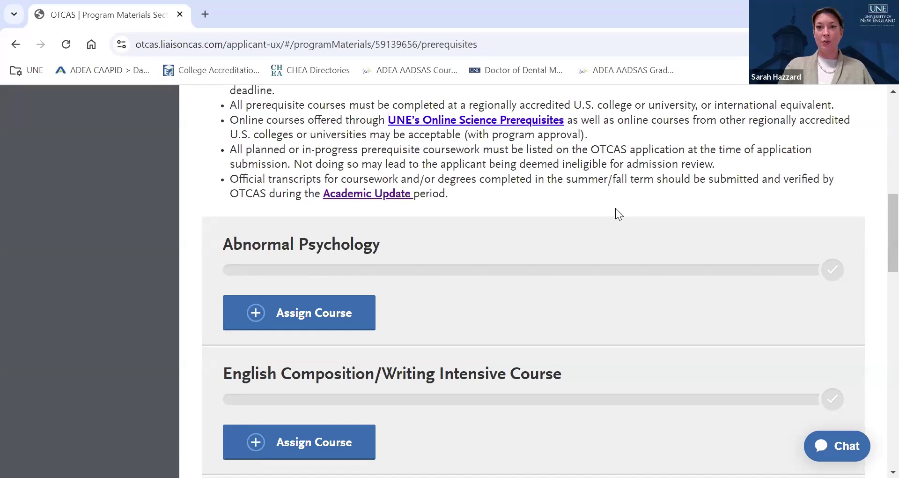
scroll(616, 208, "down", 10)
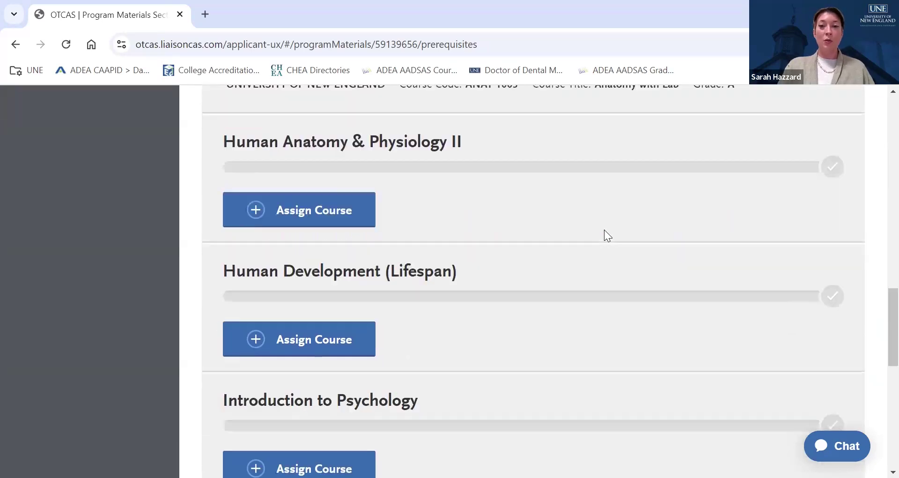
scroll(599, 253, "down", 10)
scroll(587, 293, "up", 7)
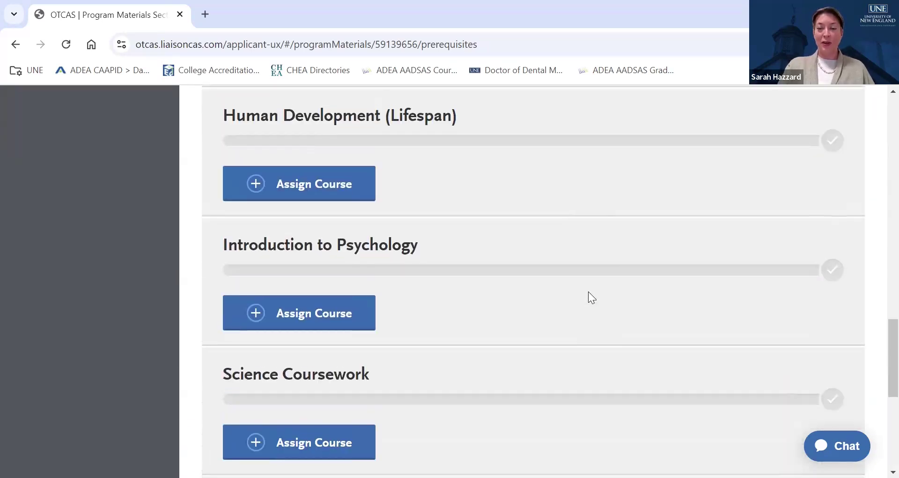
scroll(588, 291, "up", 12)
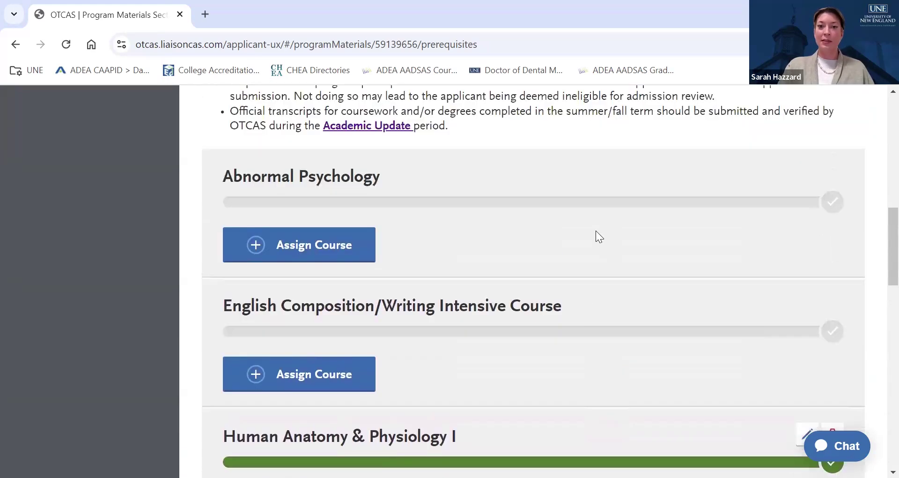
Step: Reread the Required Coursework rules on grades, AP/IB credits, science coursework age and planned or in-progress courses
scroll(597, 215, "up", 1)
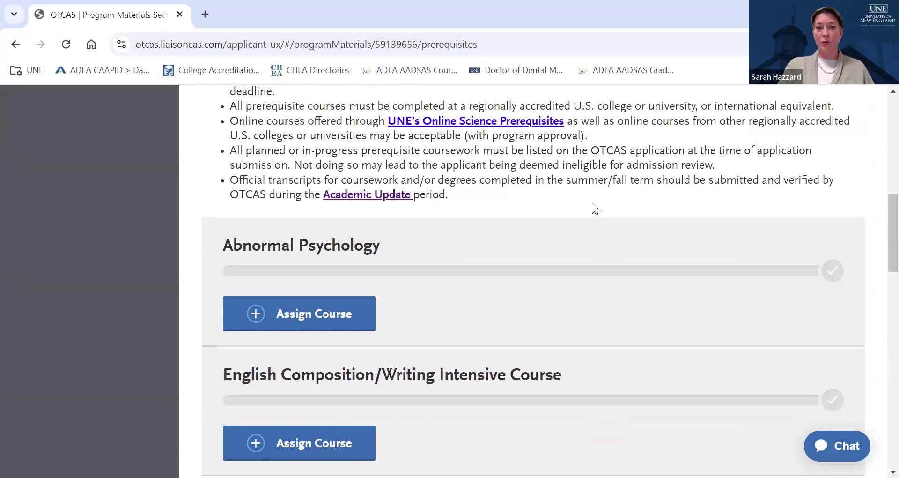
scroll(595, 206, "up", 2)
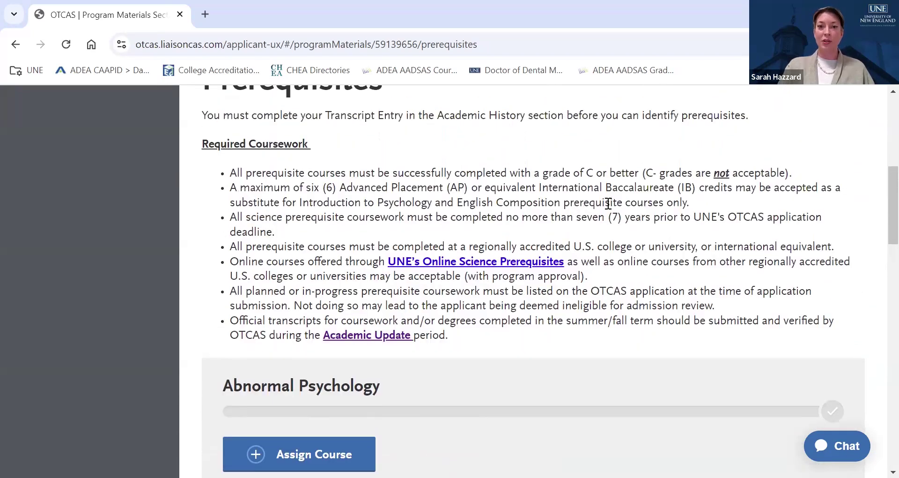
scroll(612, 215, "up", 3)
scroll(613, 232, "down", 2)
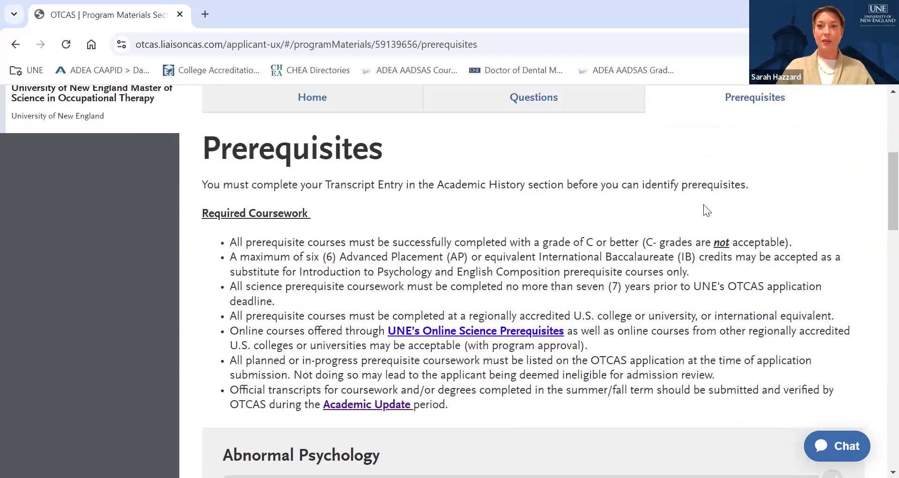
scroll(698, 212, "down", 3)
scroll(697, 212, "down", 1)
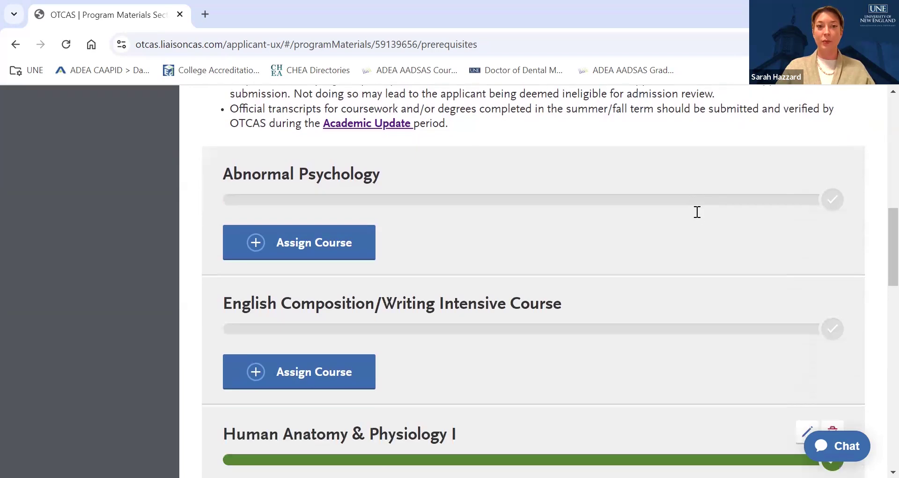
scroll(693, 207, "down", 1)
scroll(674, 218, "up", 1)
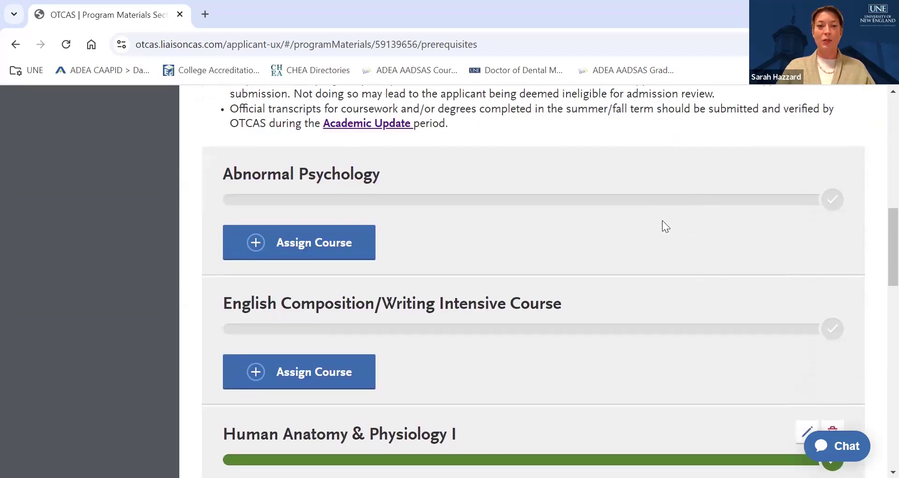
Step: Finish checking the prerequisites, return to the My Application dashboard and look over its four application sections
scroll(496, 205, "down", 5)
scroll(497, 202, "down", 8)
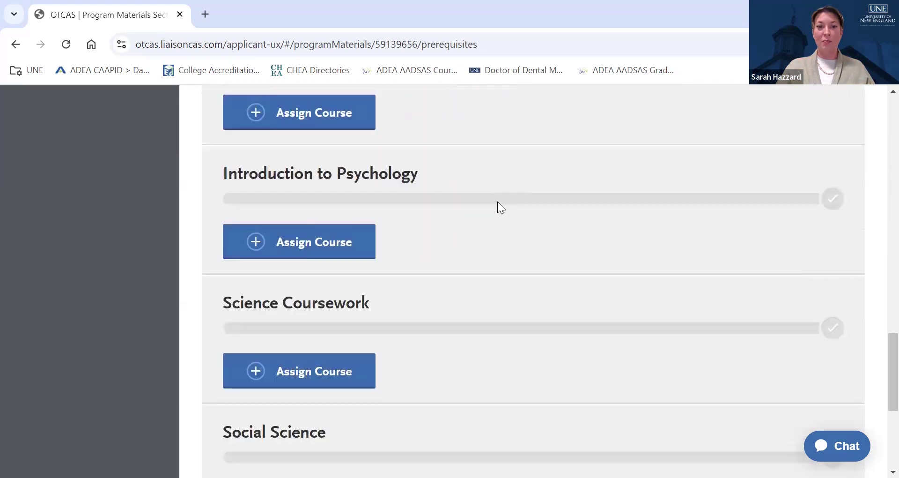
scroll(501, 201, "up", 12)
scroll(504, 202, "up", 10)
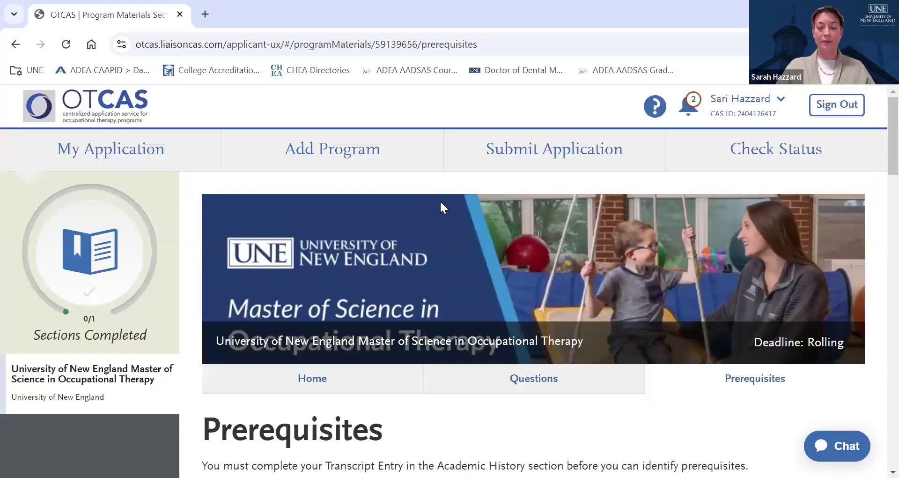
left_click(126, 158)
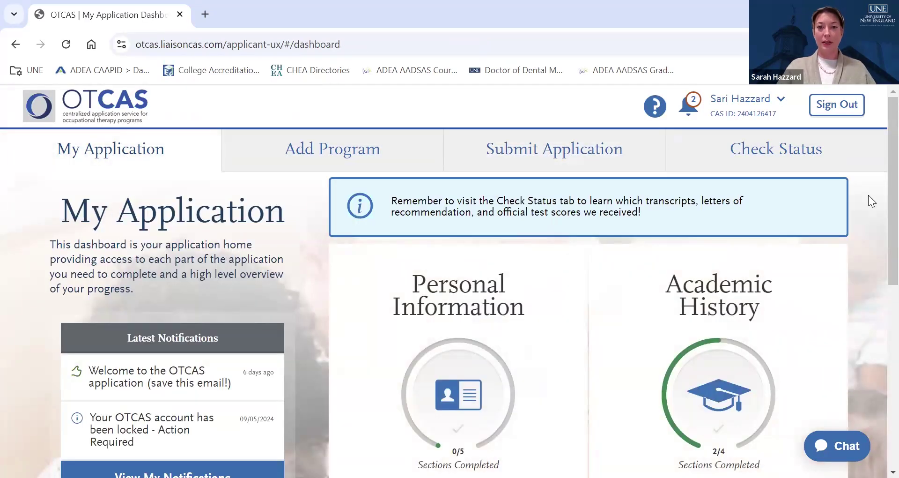
scroll(554, 304, "down", 3)
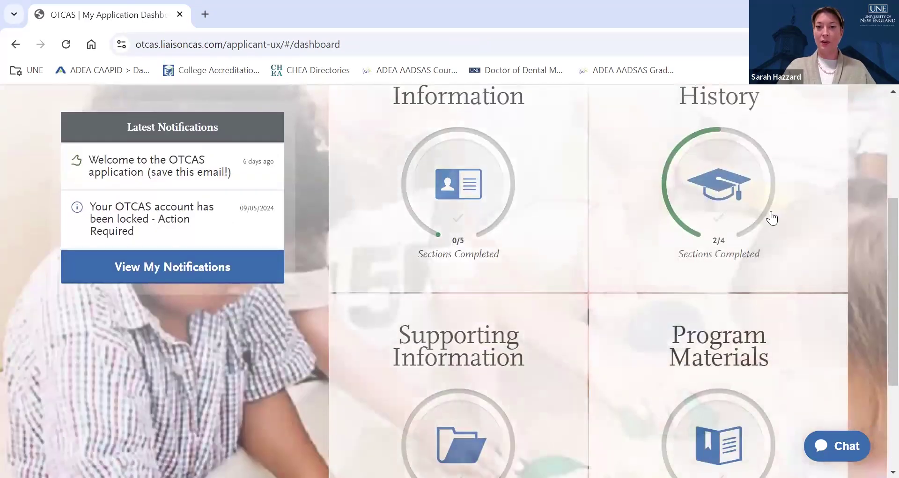
scroll(538, 155, "up", 3)
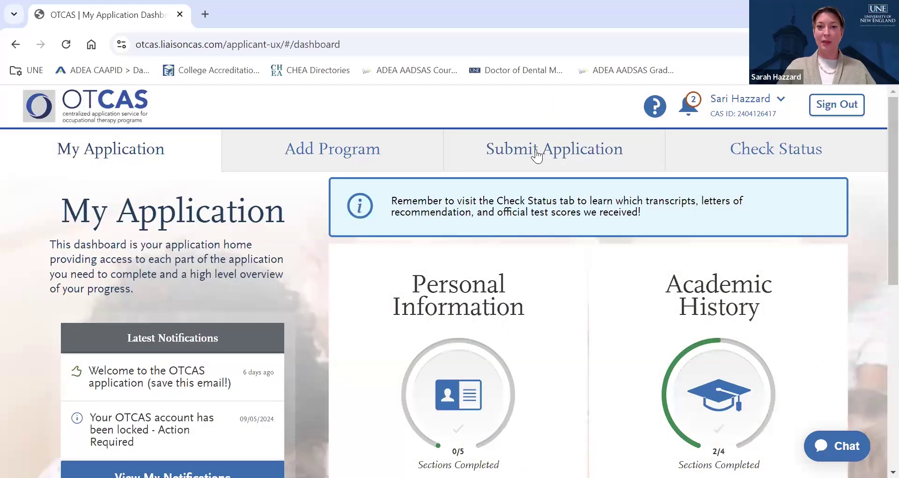
Step: Open Submit Application and review the total fee, the University of New England program's progress and its submission options
left_click(536, 149)
scroll(540, 215, "down", 1)
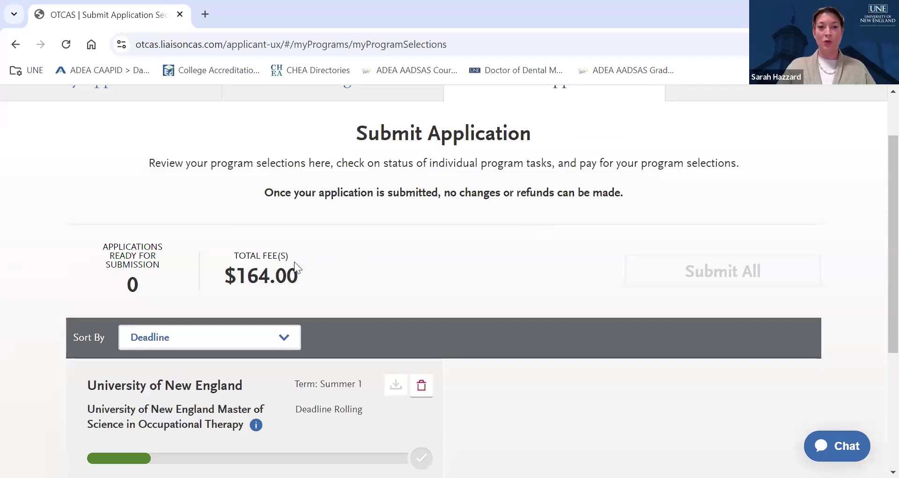
scroll(351, 262, "down", 3)
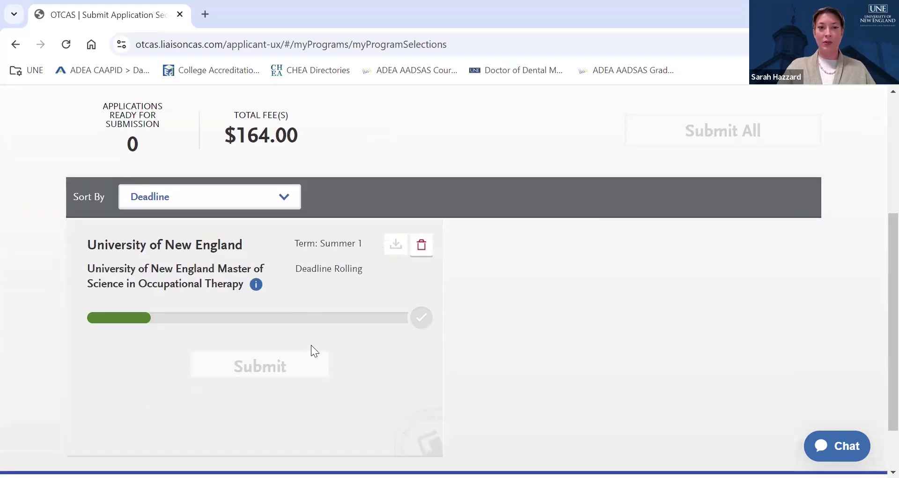
scroll(311, 346, "up", 1)
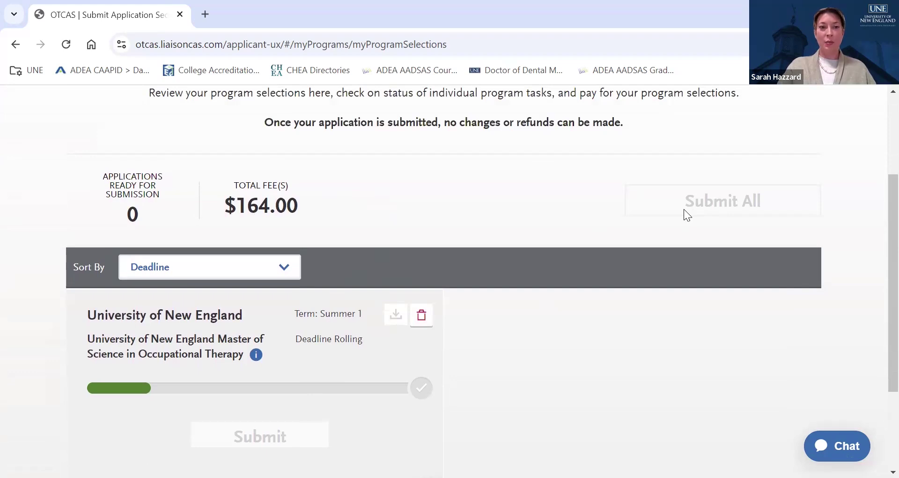
scroll(610, 220, "up", 1)
scroll(611, 221, "up", 3)
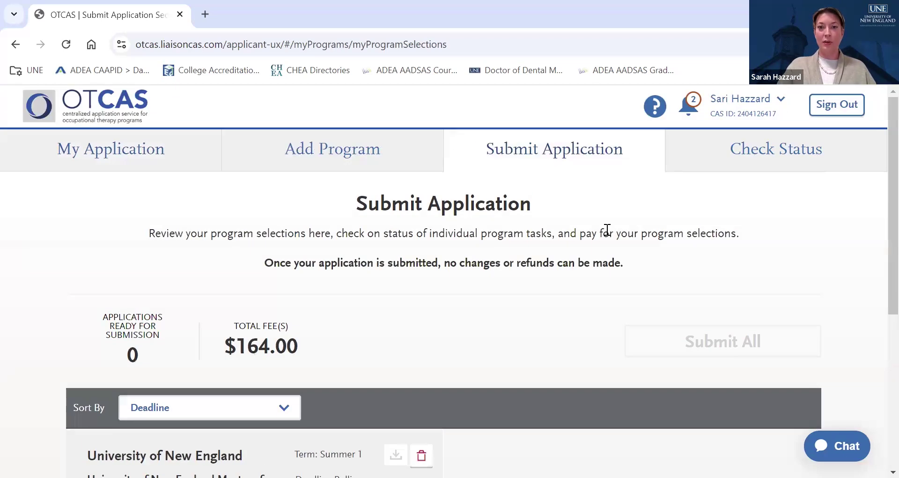
Step: Open the application's Check Status section
left_click(746, 149)
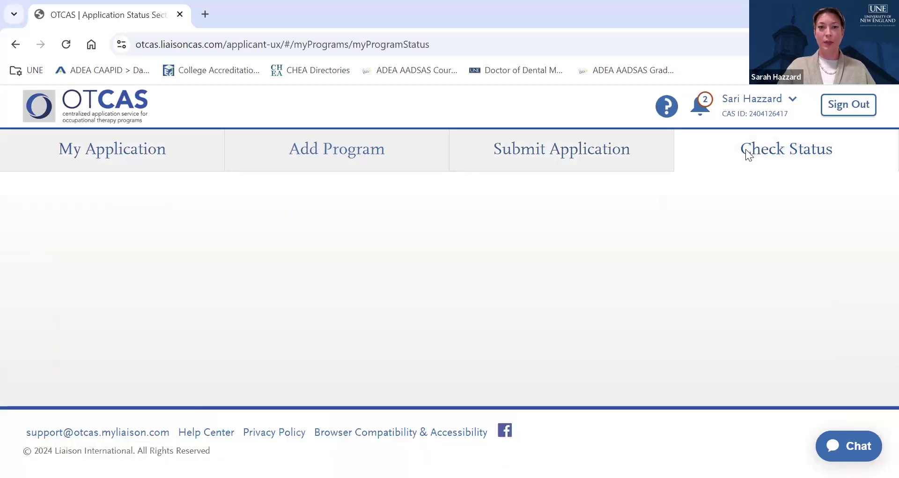